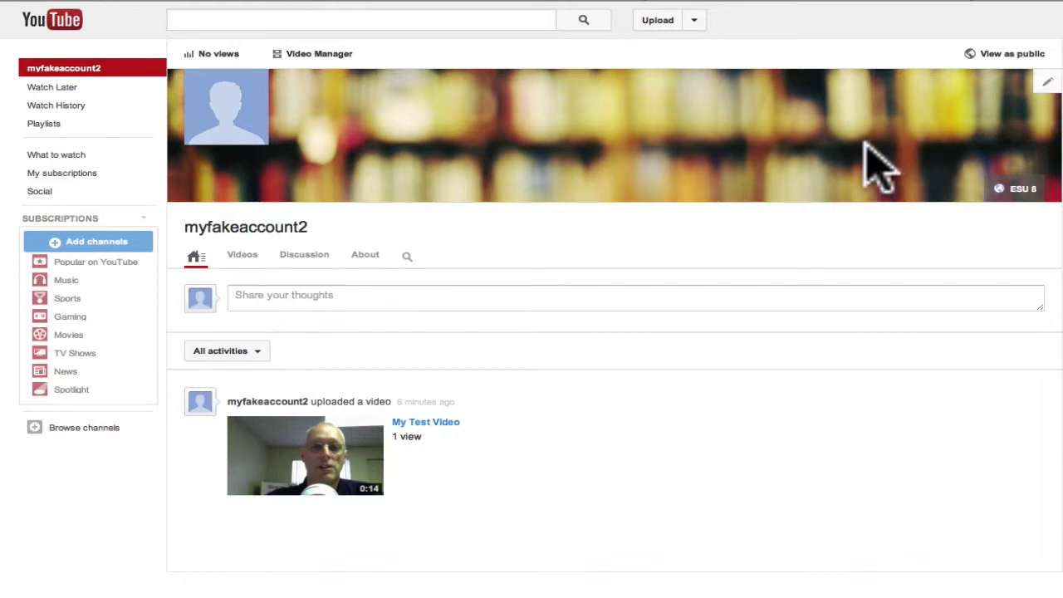
- Review the channel's About page, return to the channel home page and look over the account's playlists and history
left_click(366, 258)
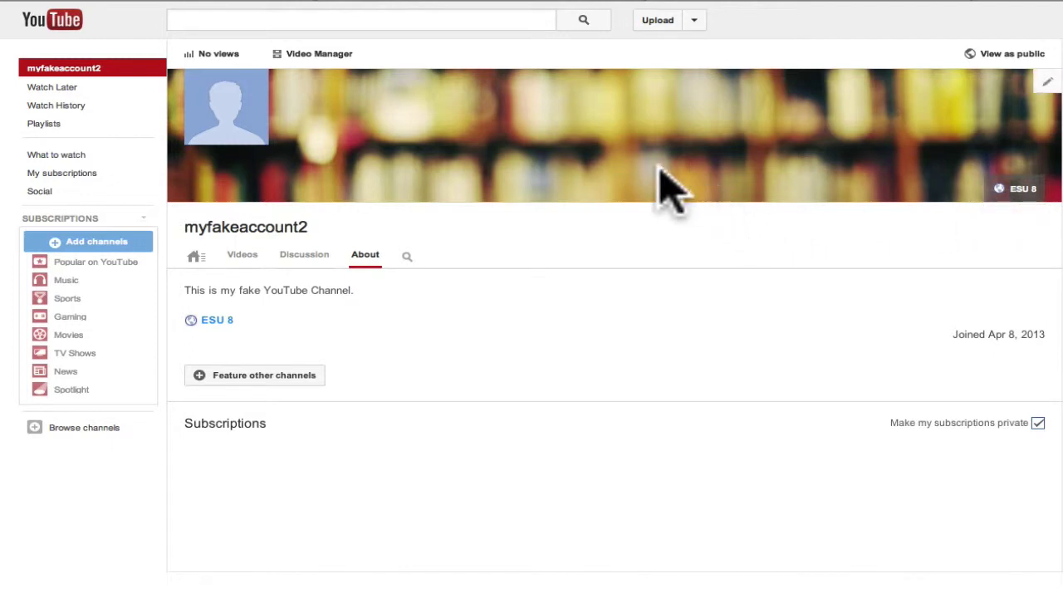
left_click(98, 72)
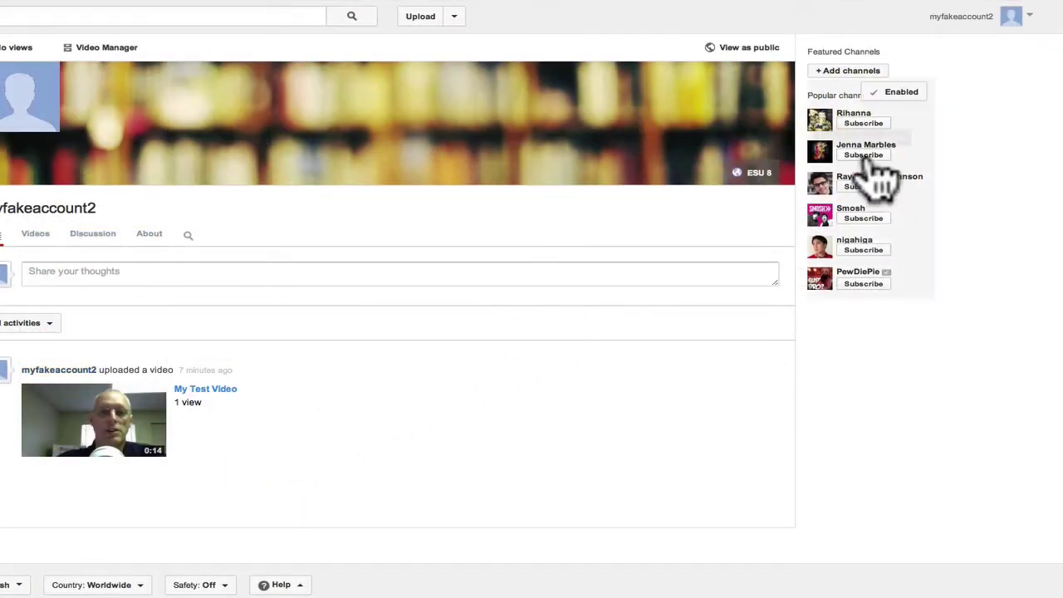
left_click(1027, 17)
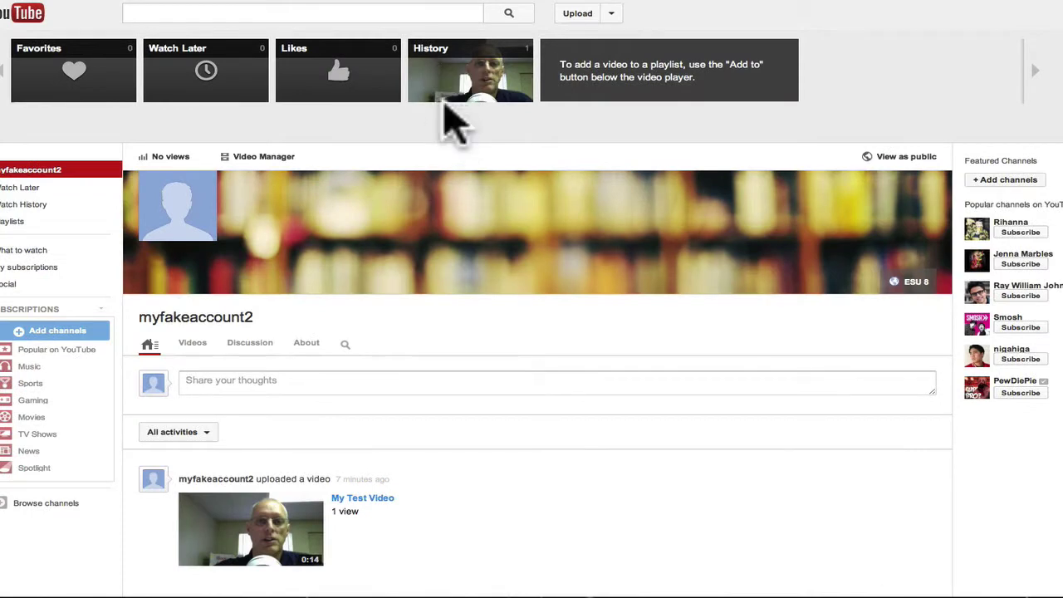
mouse_move(469, 96)
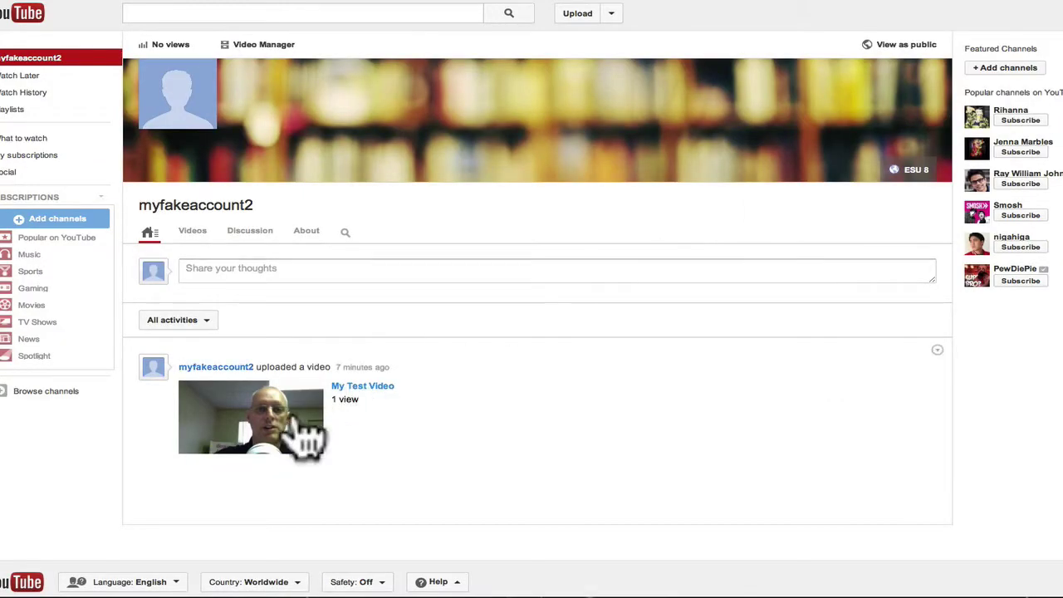
- Open My Test Video from the channel, pause it and review its information and basic settings in the video's edit page
left_click(262, 440)
left_click(144, 309)
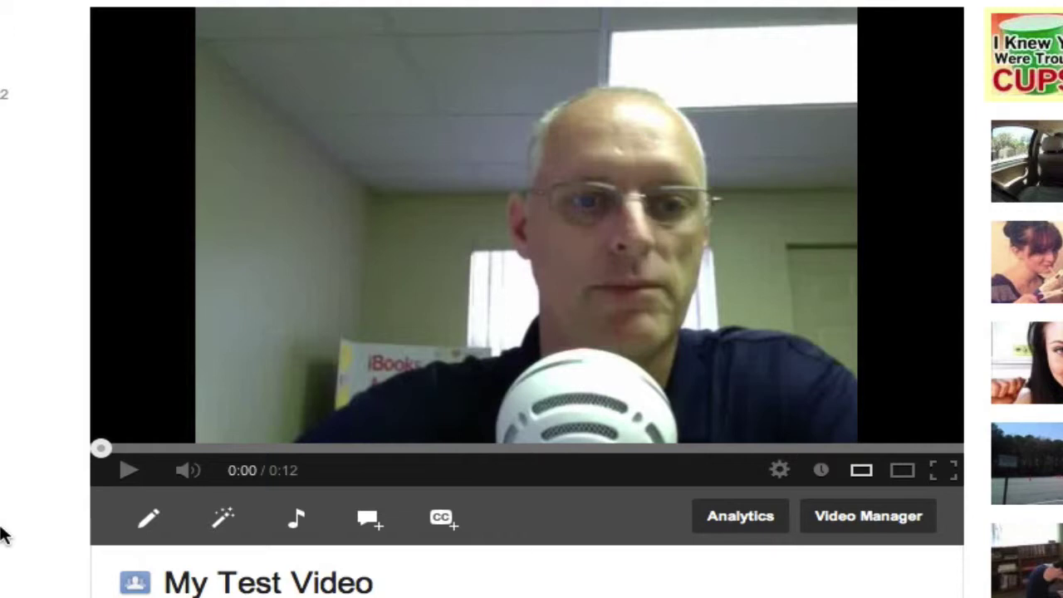
left_click(151, 519)
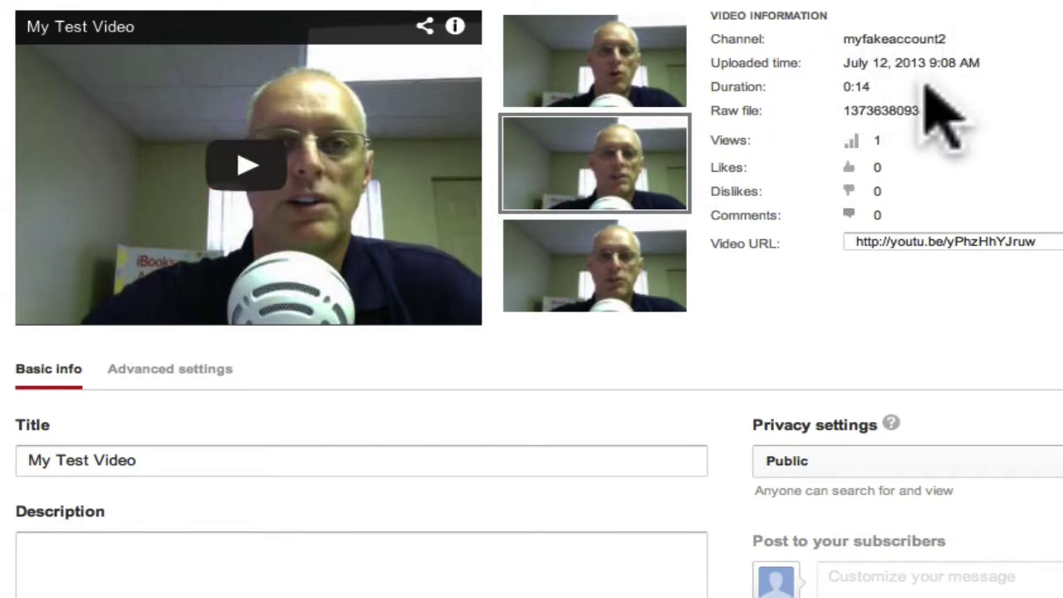
scroll(918, 133, "down", 2)
scroll(831, 166, "down", 4)
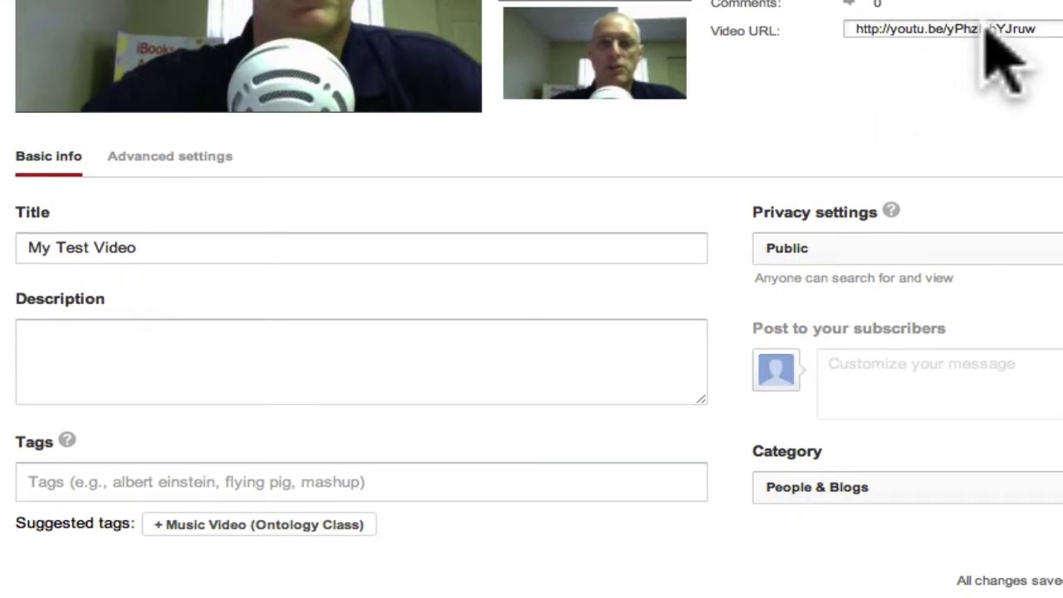
scroll(980, 27, "down", 2)
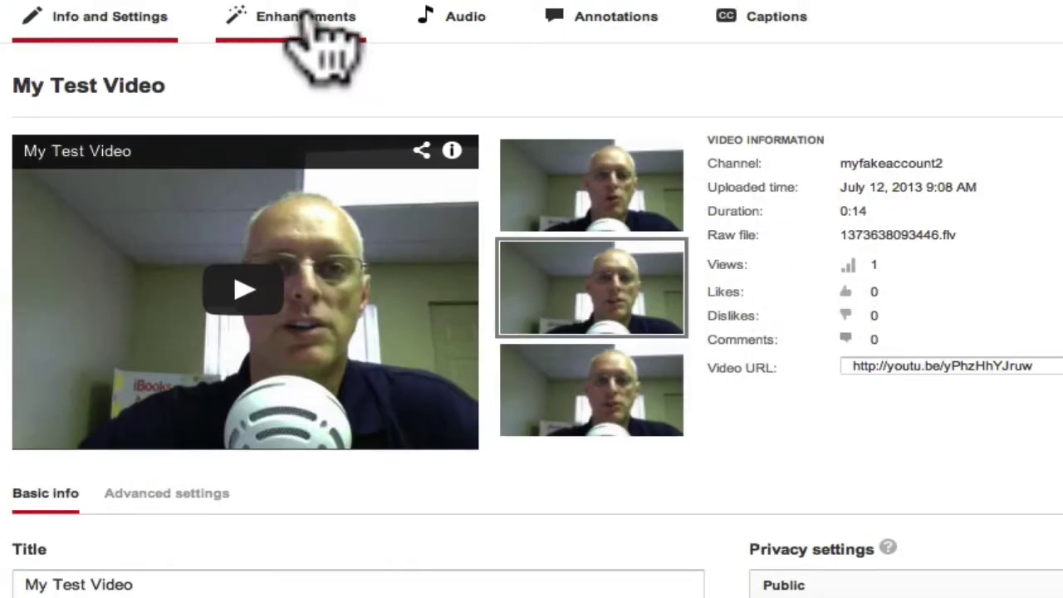
- Try the Black and White filter on My Test Video in the enhancements and pause the preview
left_click(309, 19)
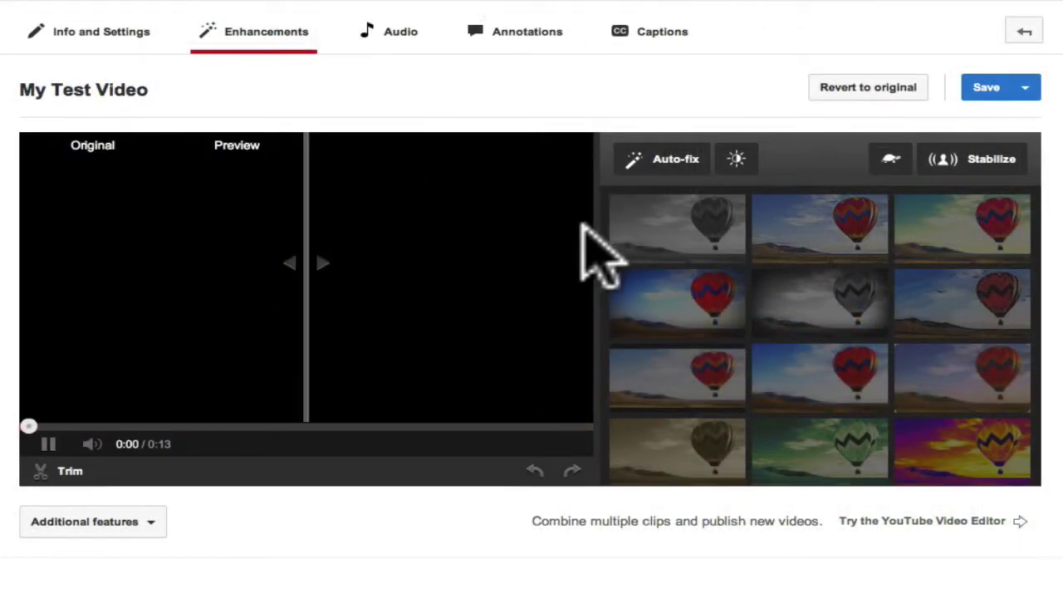
mouse_move(705, 285)
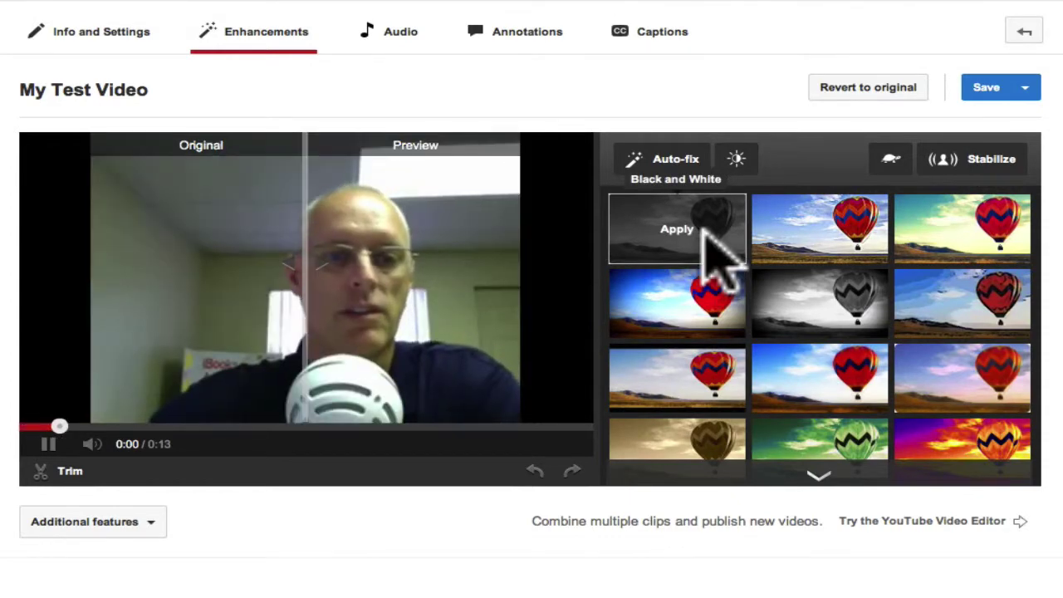
left_click(671, 237)
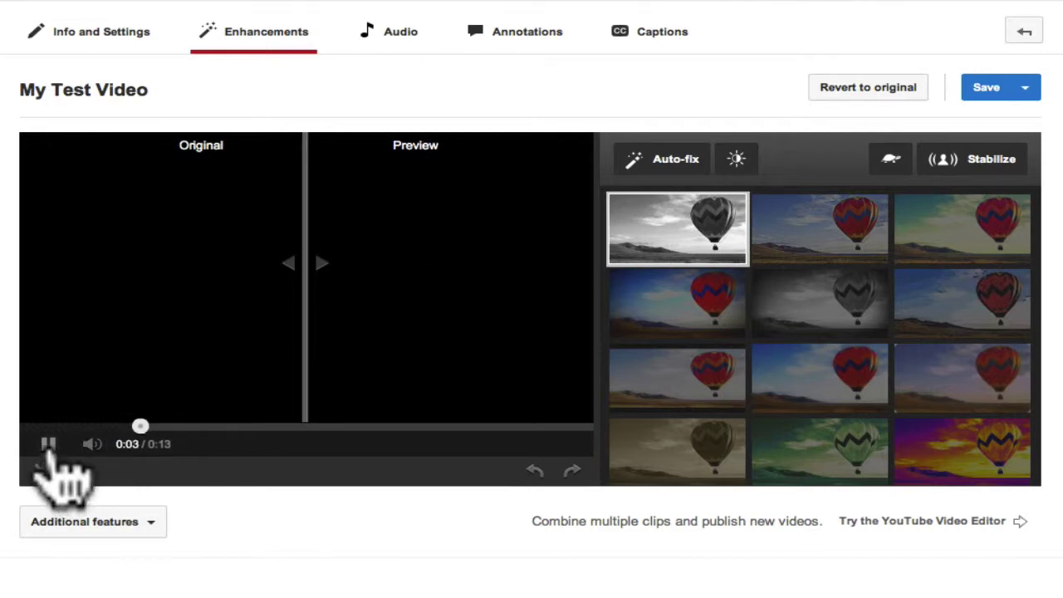
left_click(47, 446)
left_click(48, 445)
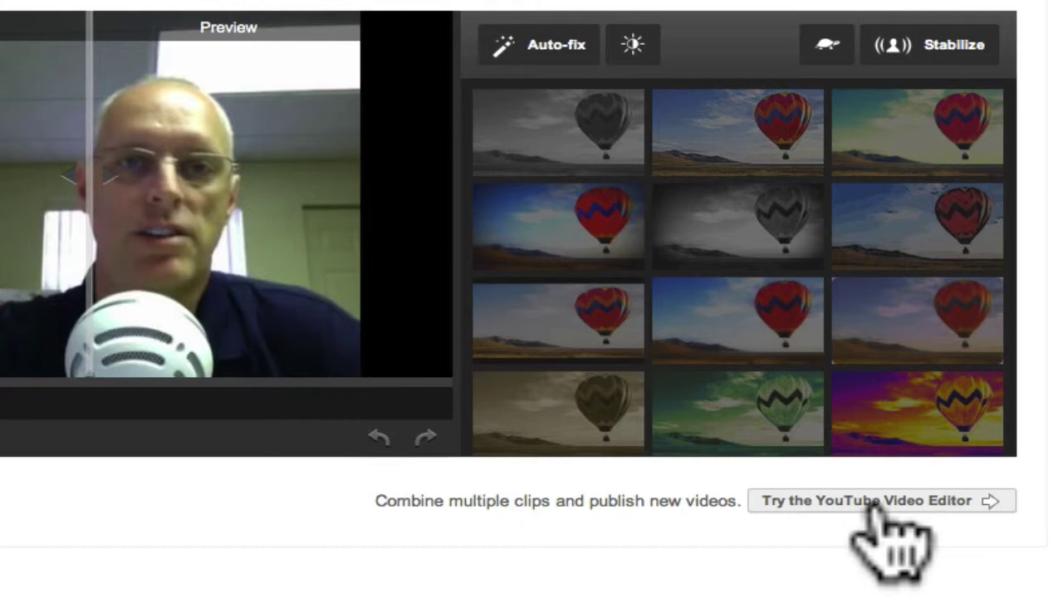
- Open the YouTube Video Editor and browse the Creative Commons example videos
left_click(874, 503)
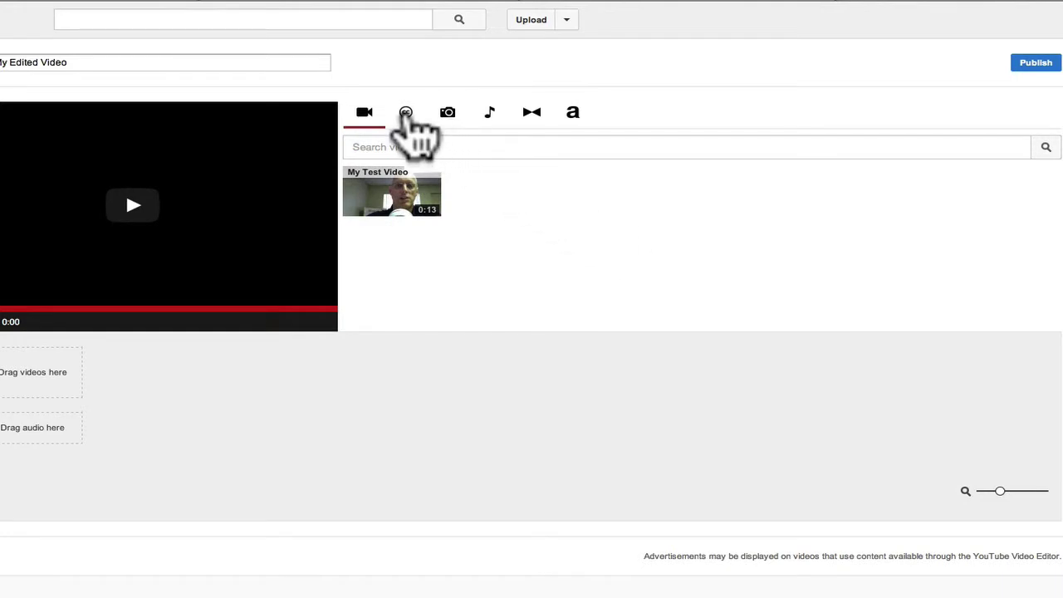
left_click(407, 113)
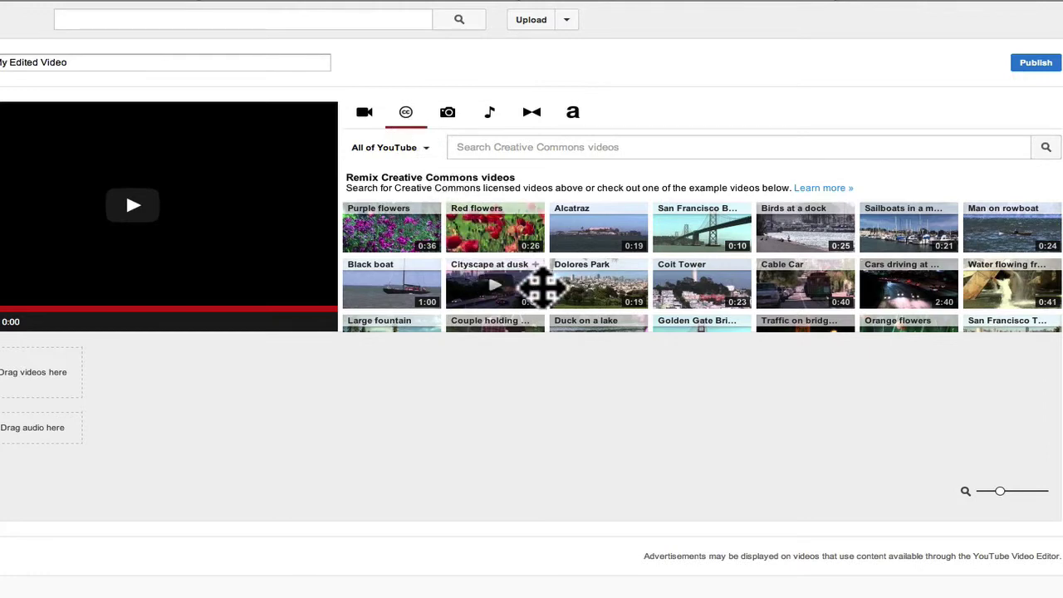
scroll(540, 285, "down", 5)
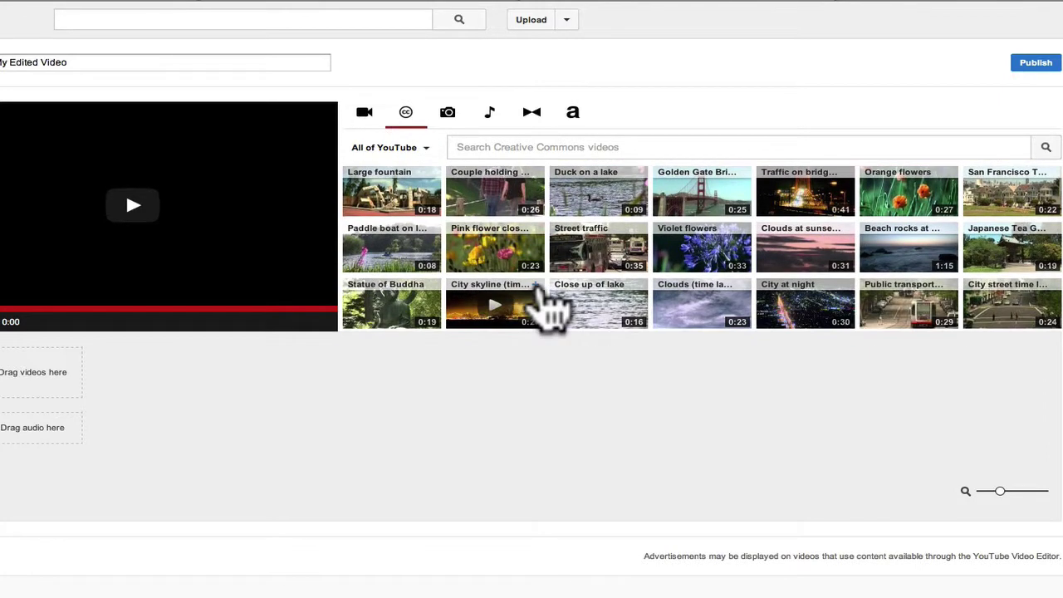
scroll(541, 285, "up", 5)
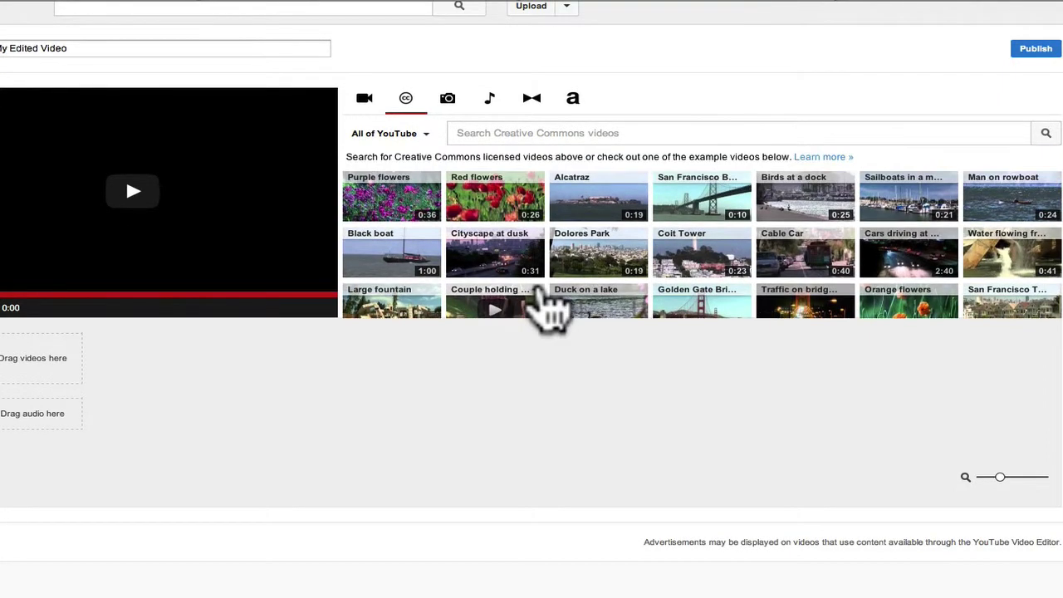
- Look through the editor's photo option, audio tracks, transitions and text title styles
left_click(448, 99)
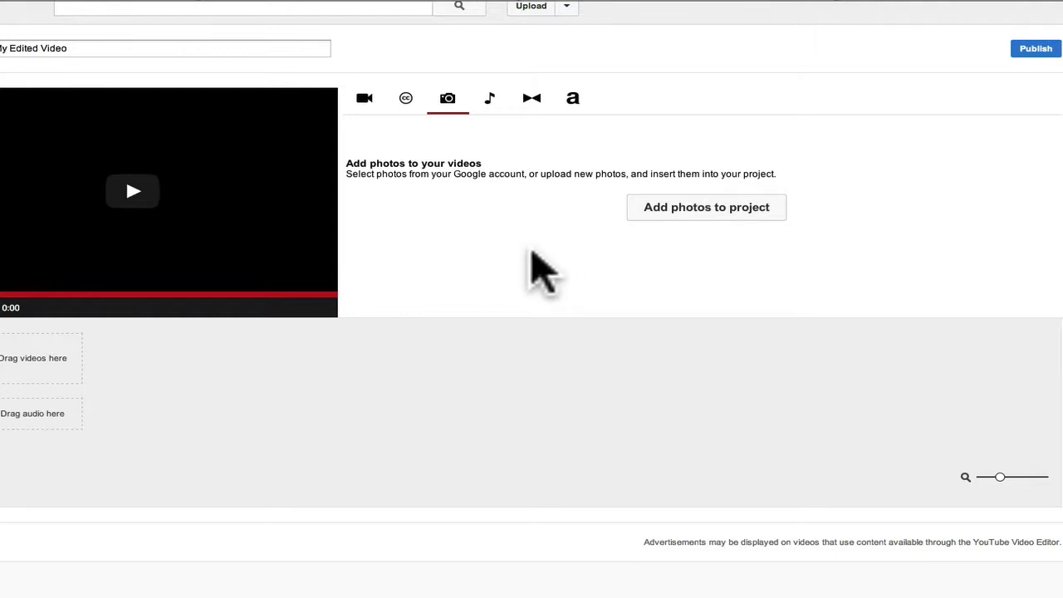
left_click(491, 104)
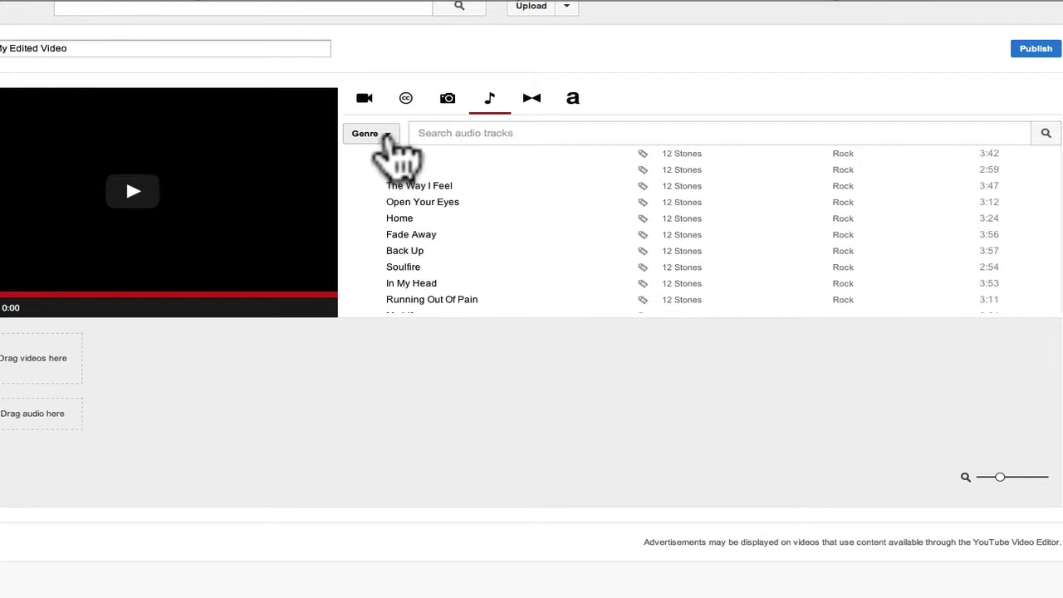
scroll(492, 246, "down", 1)
scroll(492, 245, "down", 2)
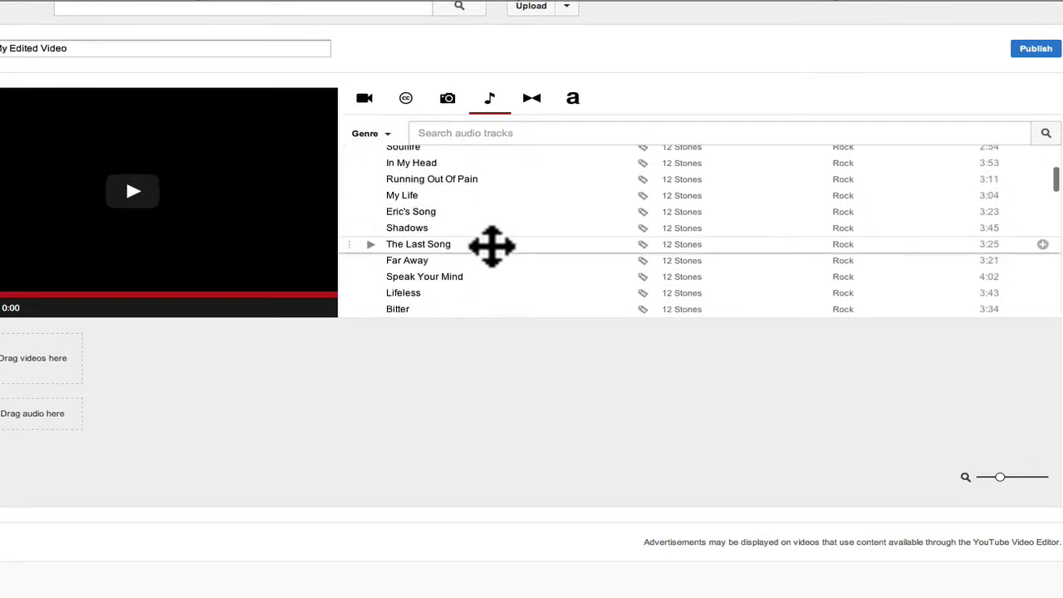
scroll(492, 245, "up", 5)
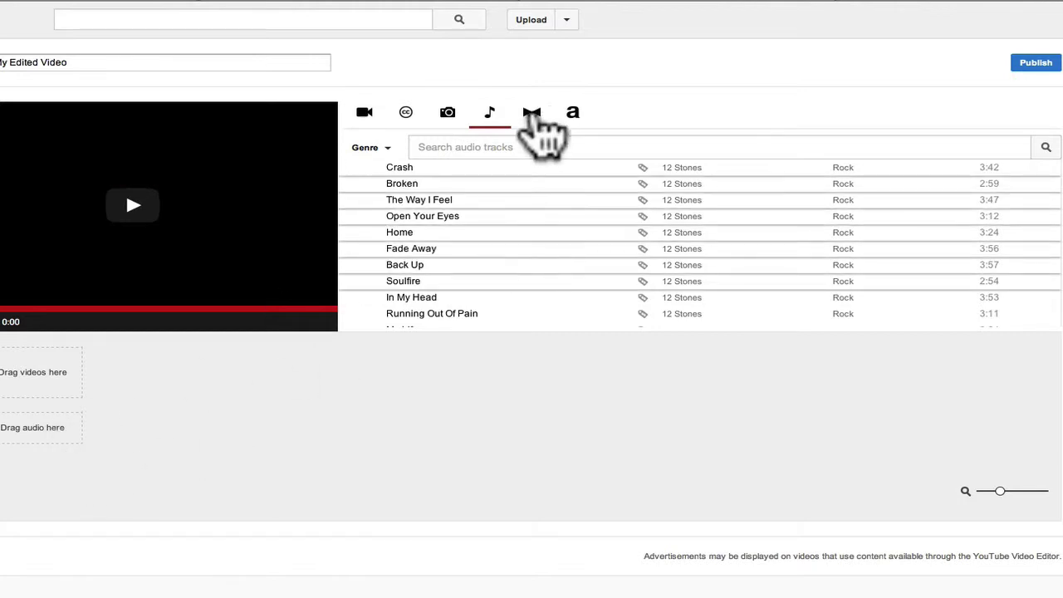
left_click(532, 115)
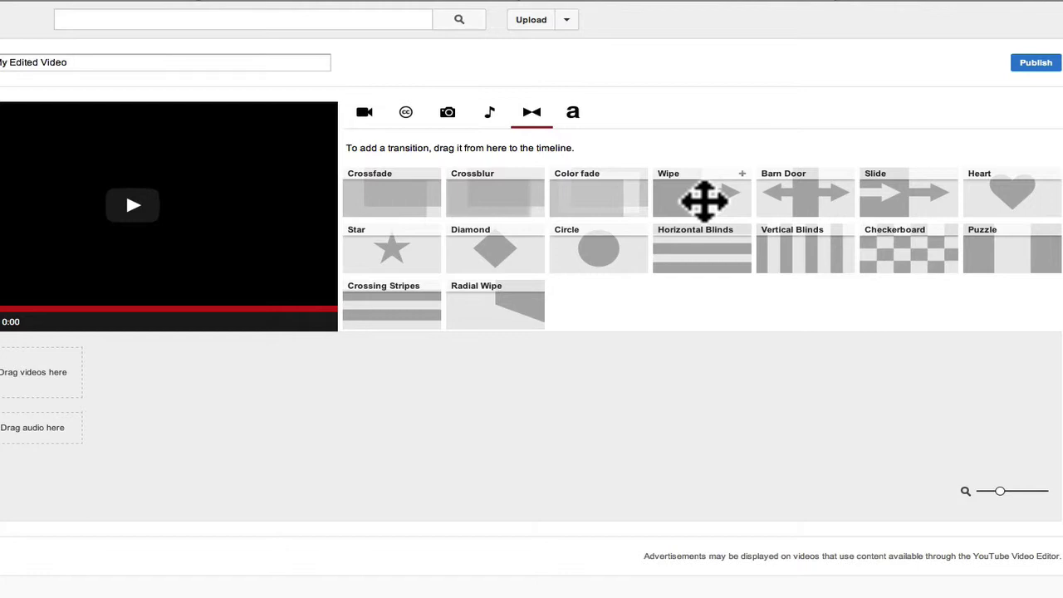
left_click(572, 113)
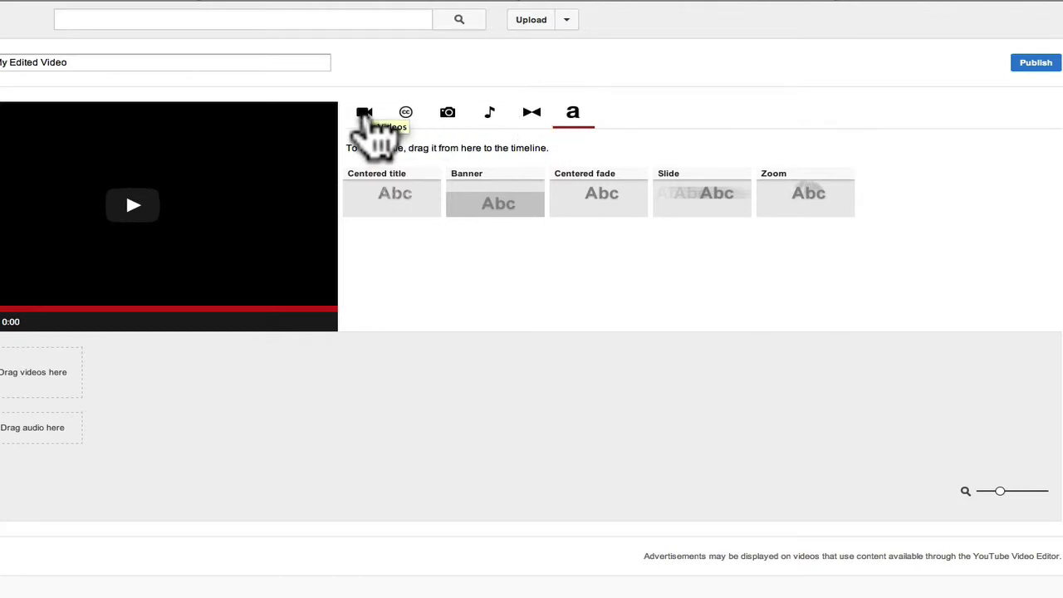
- Add My Test Video to the project timeline and try the clip's split tool
left_click(365, 114)
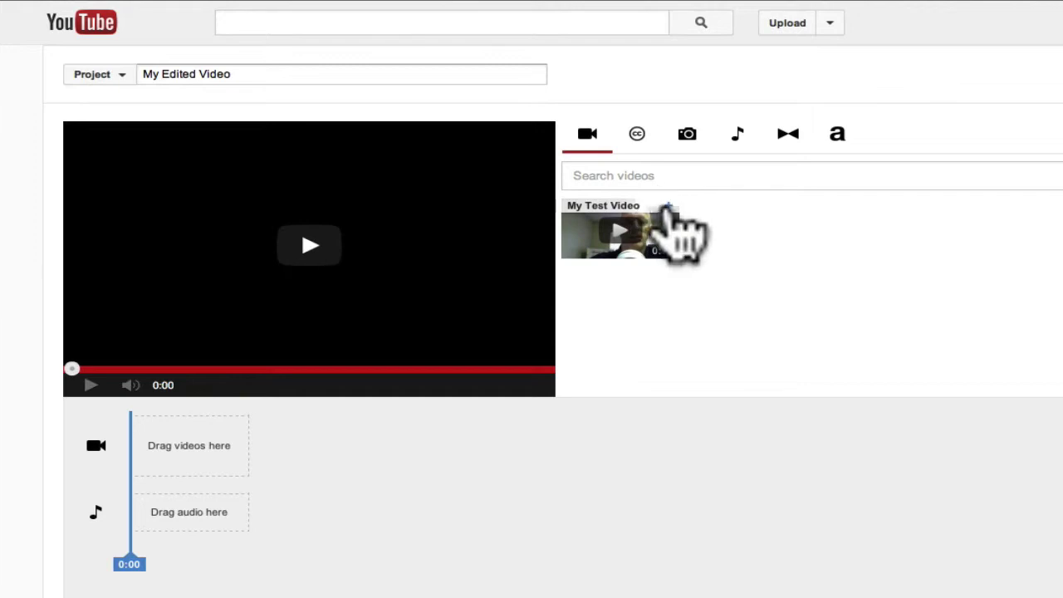
left_click(668, 208)
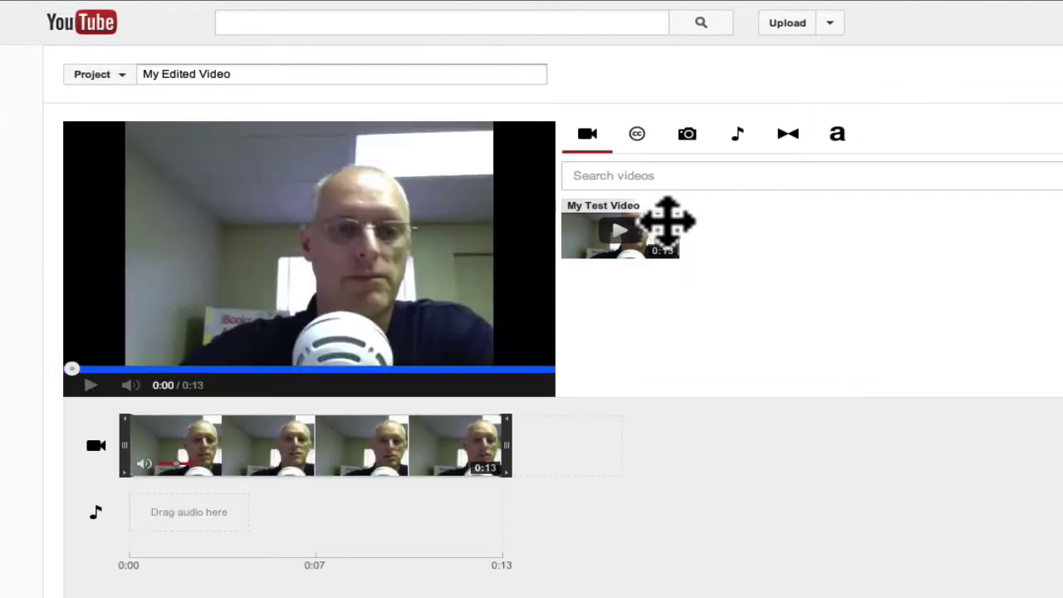
mouse_move(408, 432)
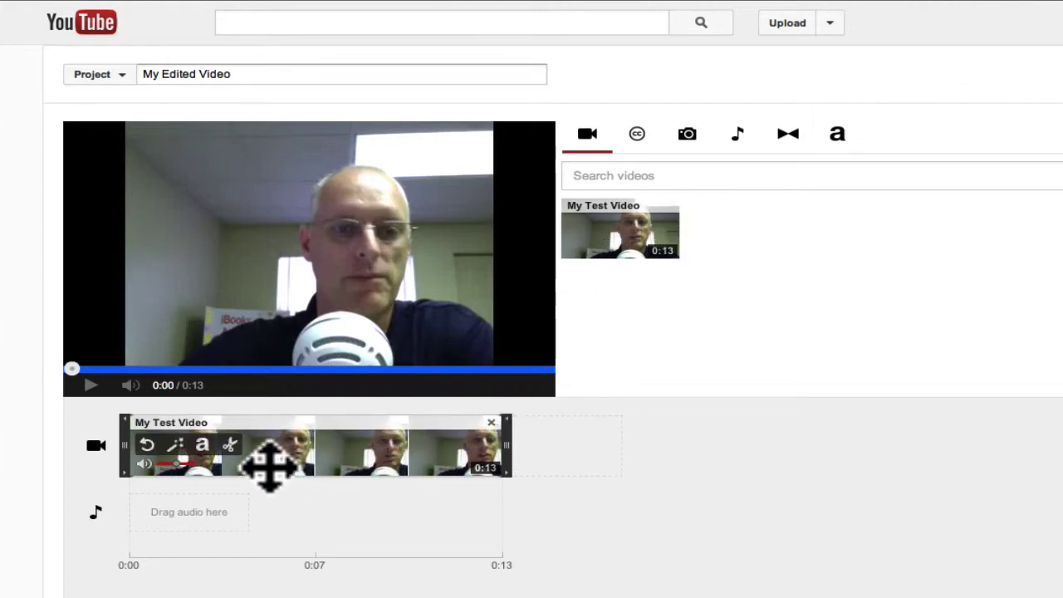
mouse_move(147, 454)
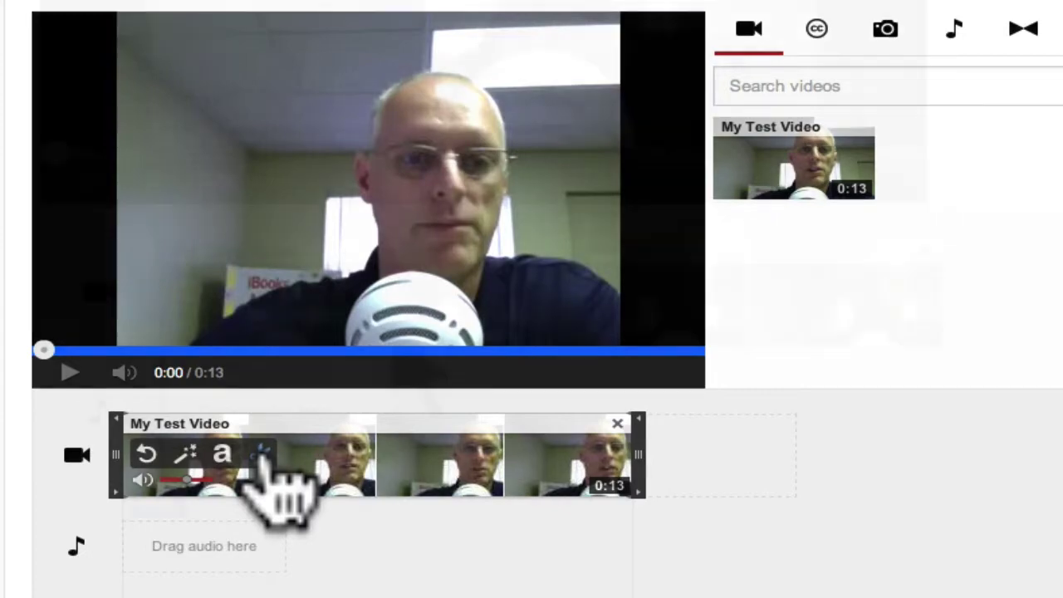
left_click(263, 453)
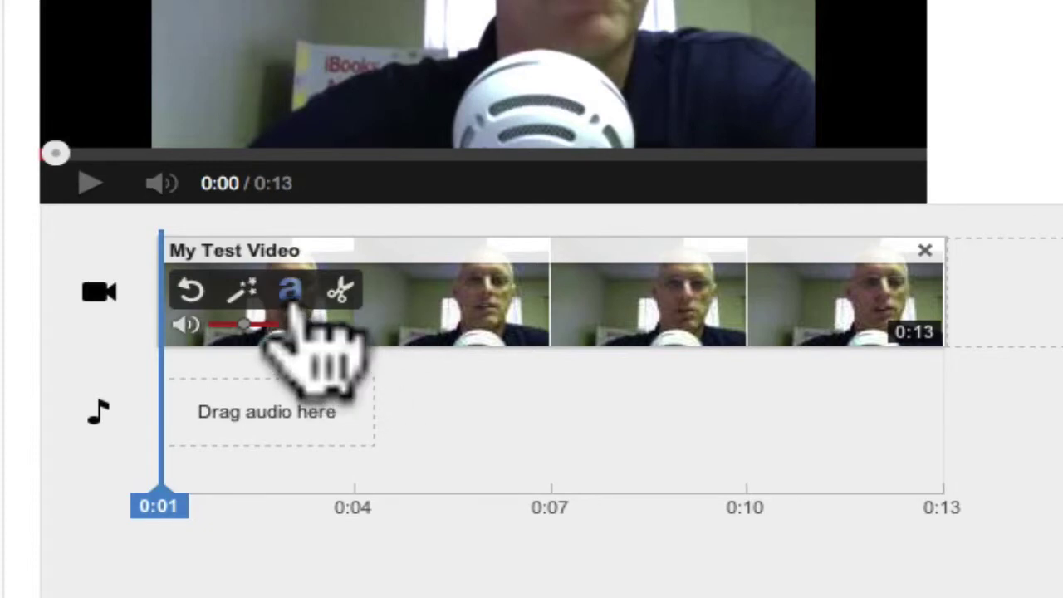
- Replace the timeline clip's title text with "This is my practice text." and enable the text overlay
left_click(291, 295)
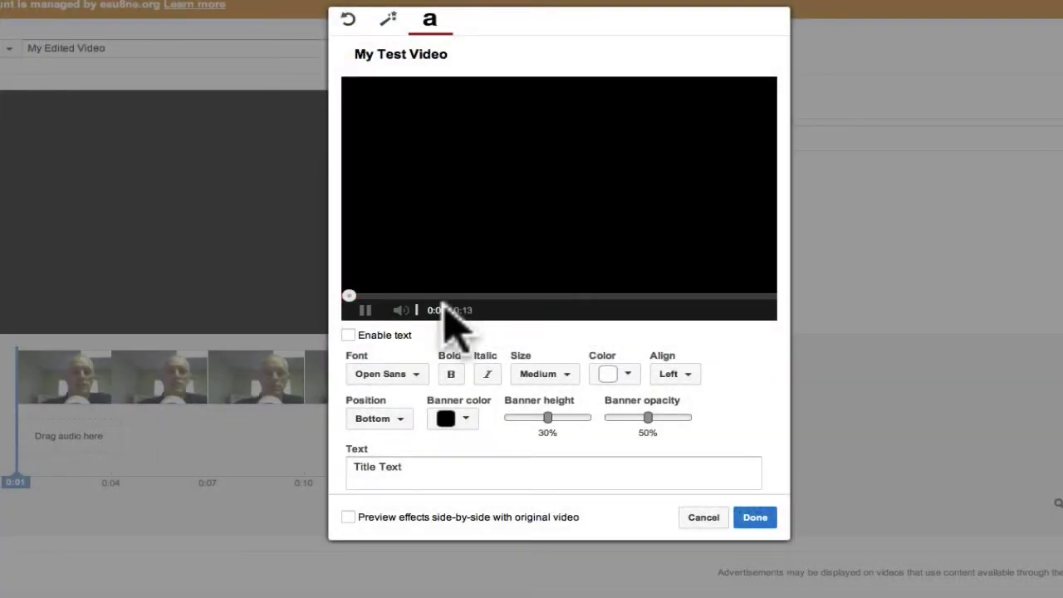
left_click(365, 310)
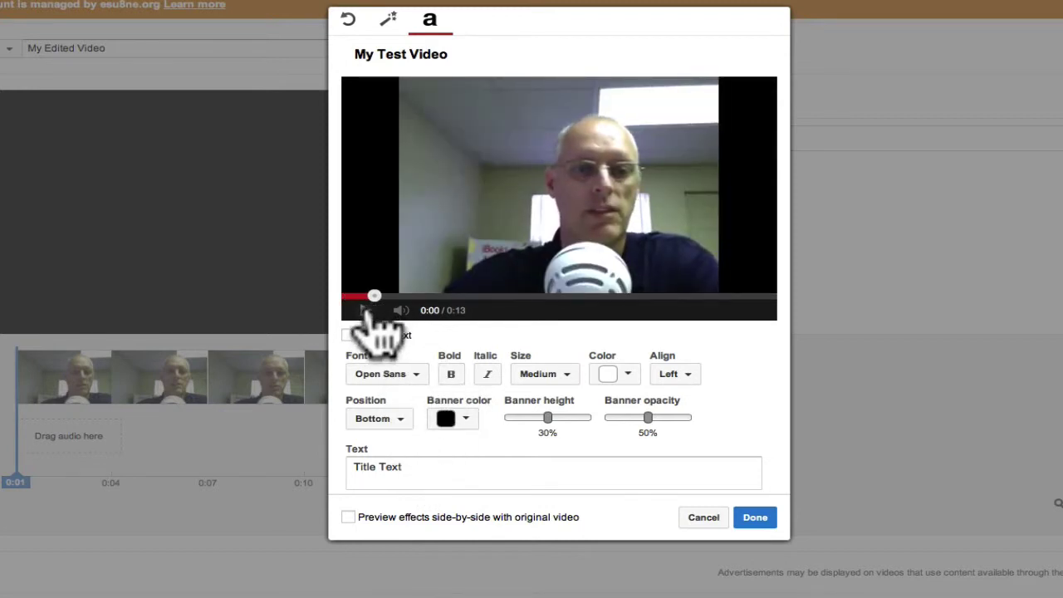
triple_click(418, 465)
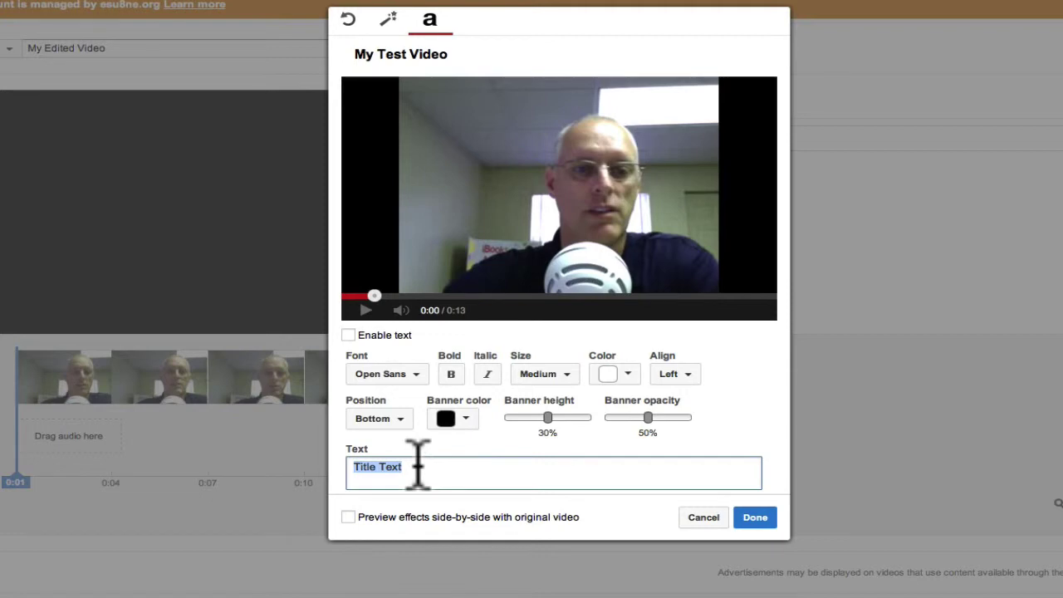
type("This is my pr")
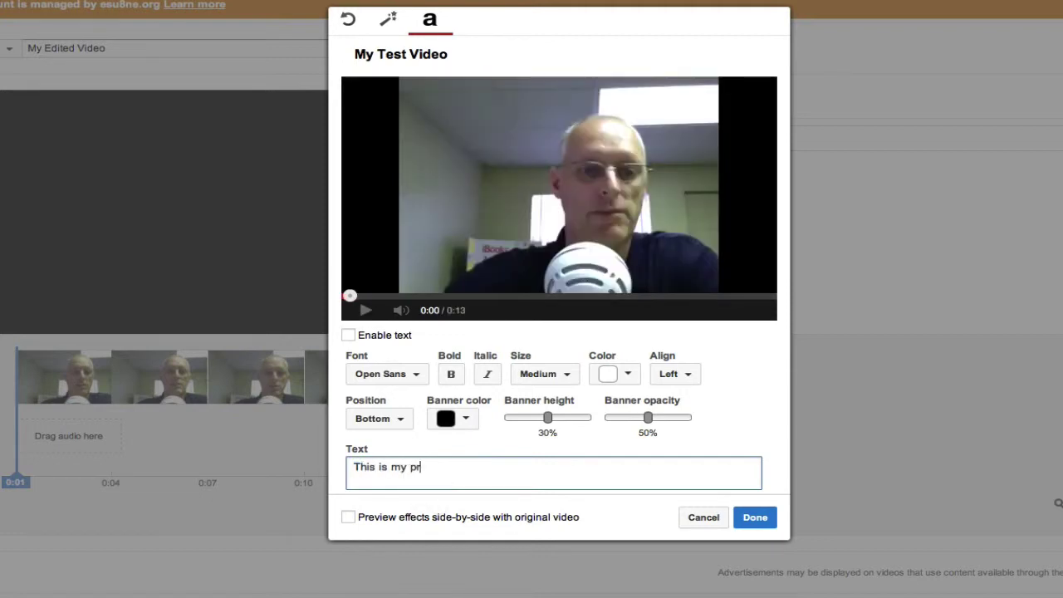
type("actice text")
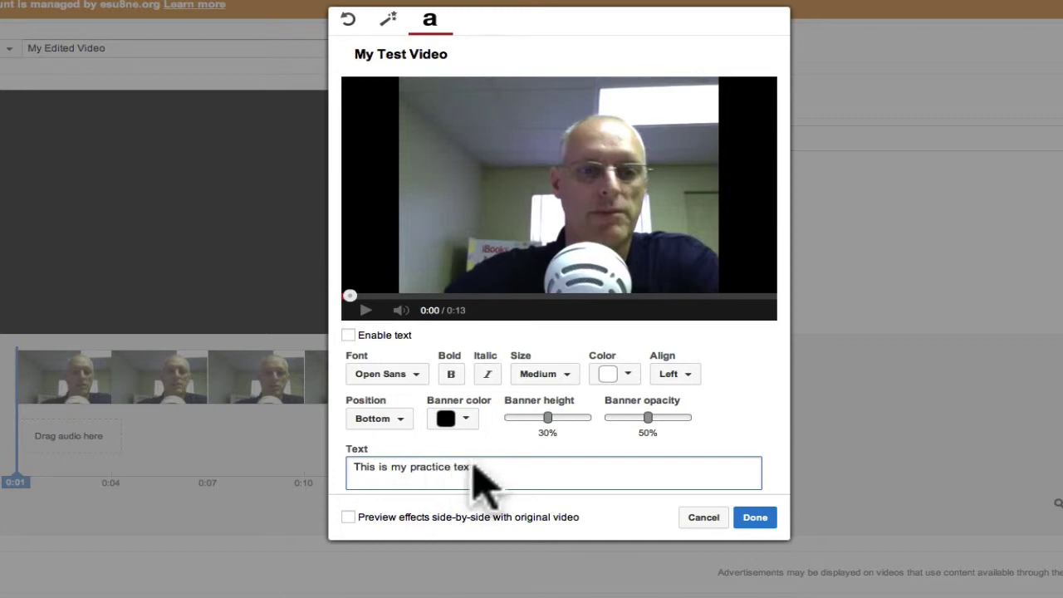
type(".")
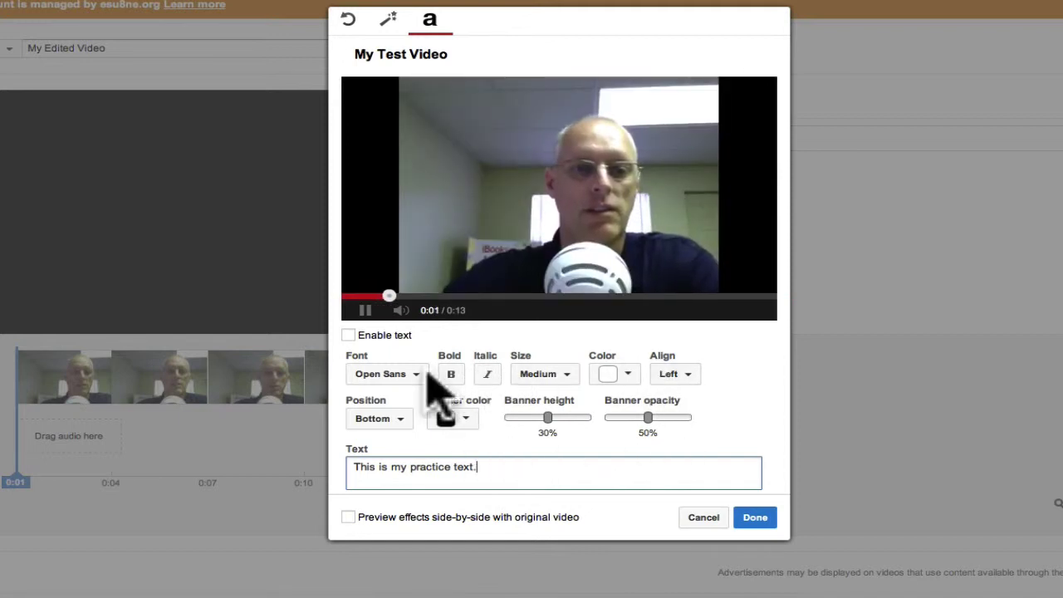
left_click(367, 312)
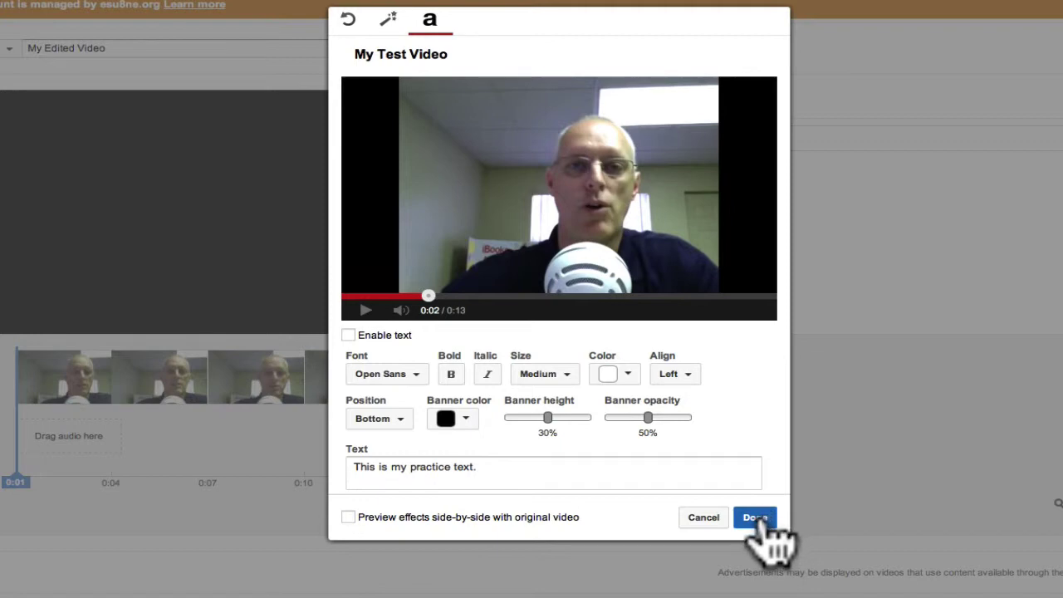
left_click(348, 336)
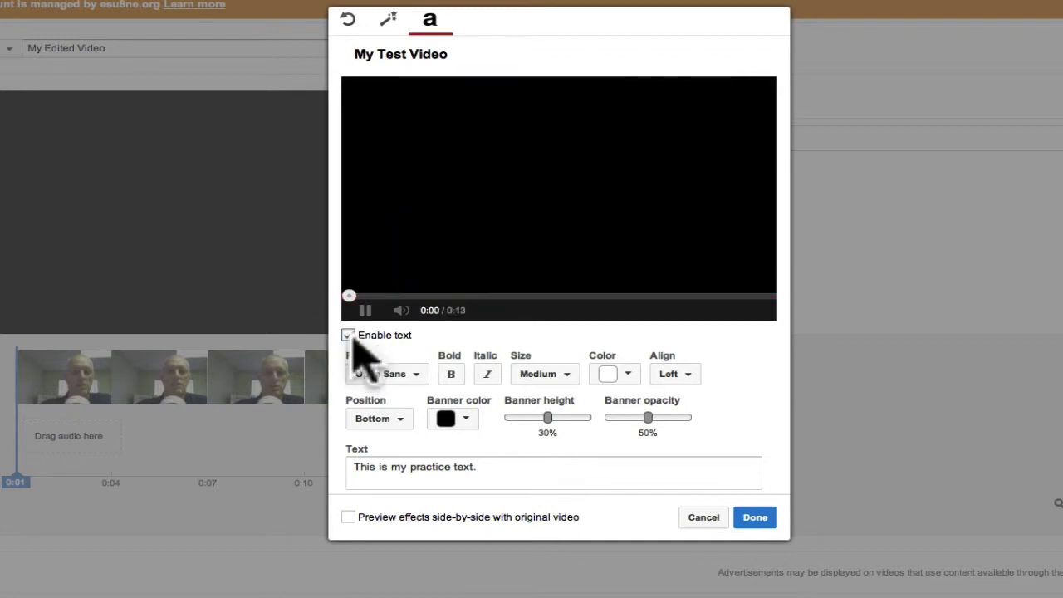
- Set the size of the clip's title text to Small and pause the preview to check how it fits
left_click(367, 311)
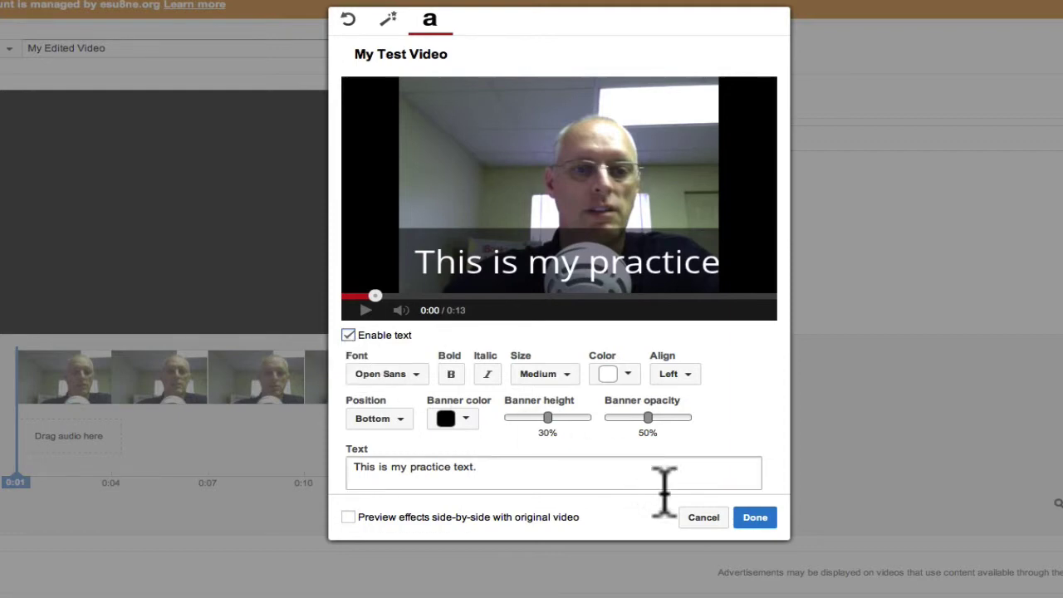
left_click(756, 520)
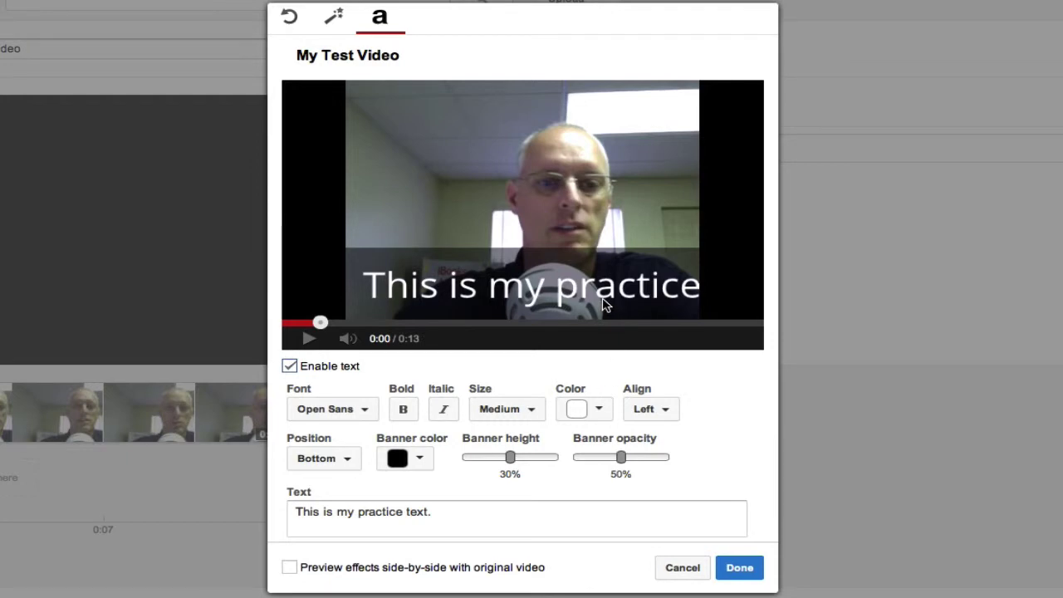
left_click(532, 411)
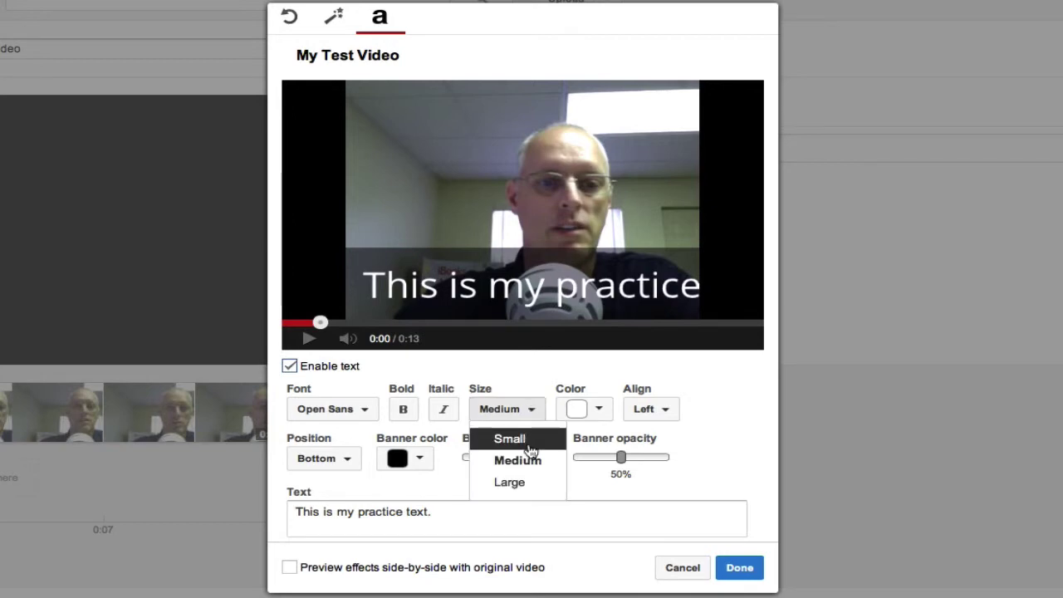
left_click(529, 440)
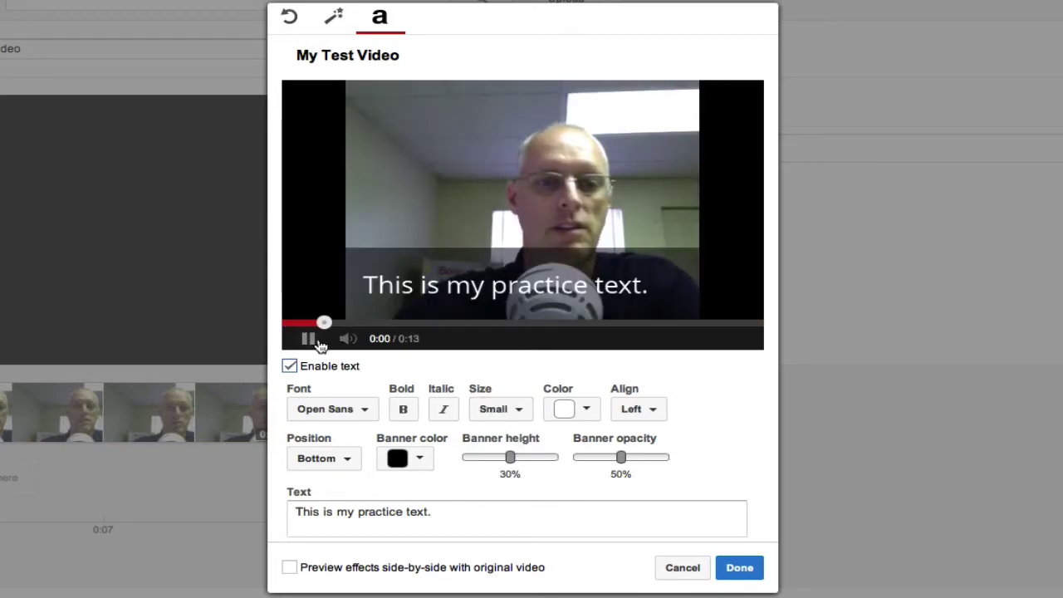
left_click(316, 341)
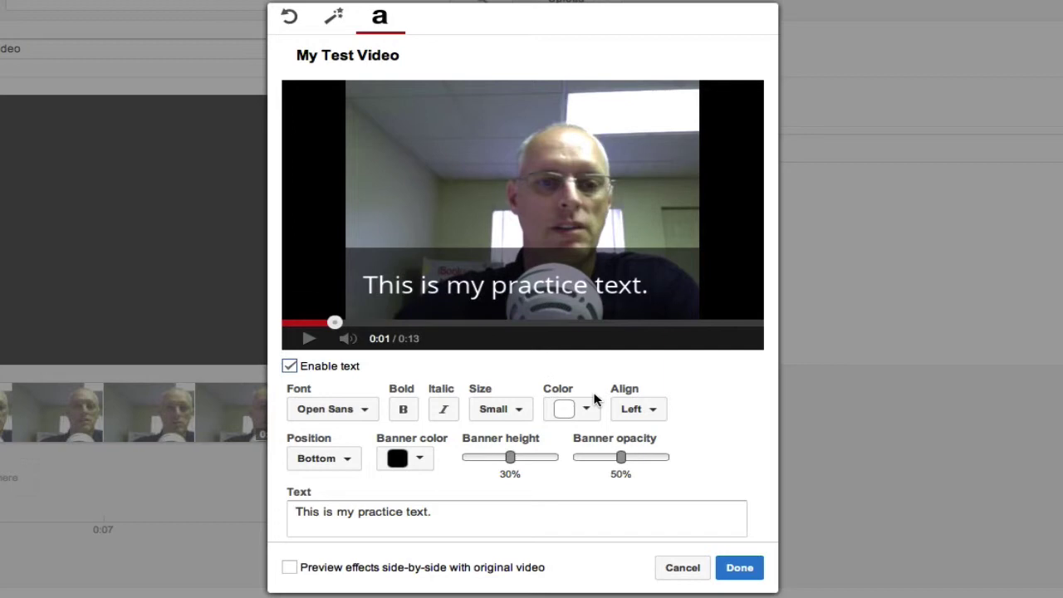
- Try the Center position for the title banner, settle on Top, and pause the preview
left_click(345, 463)
left_click(349, 509)
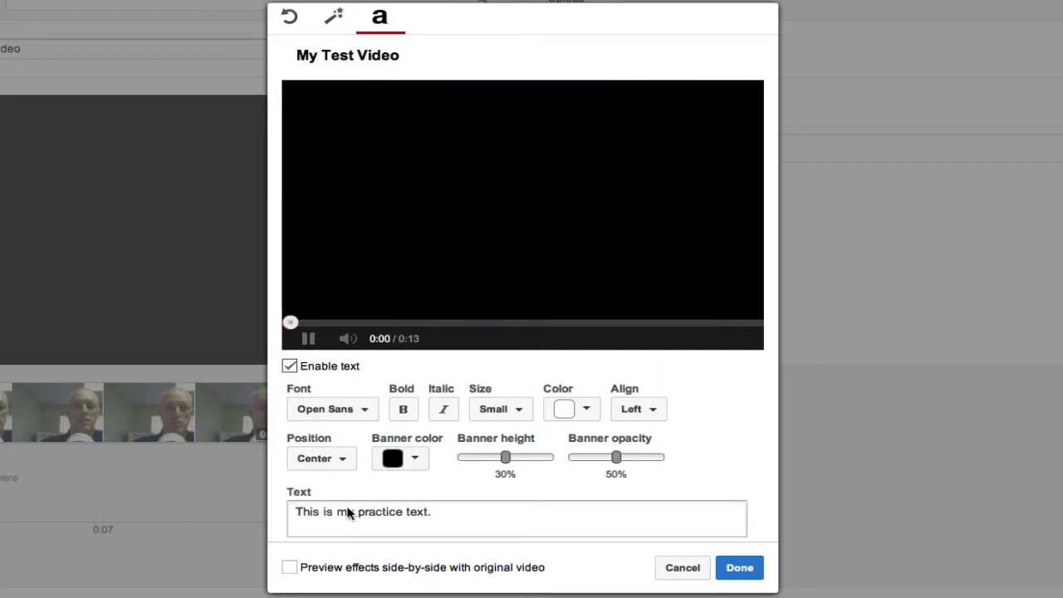
left_click(348, 463)
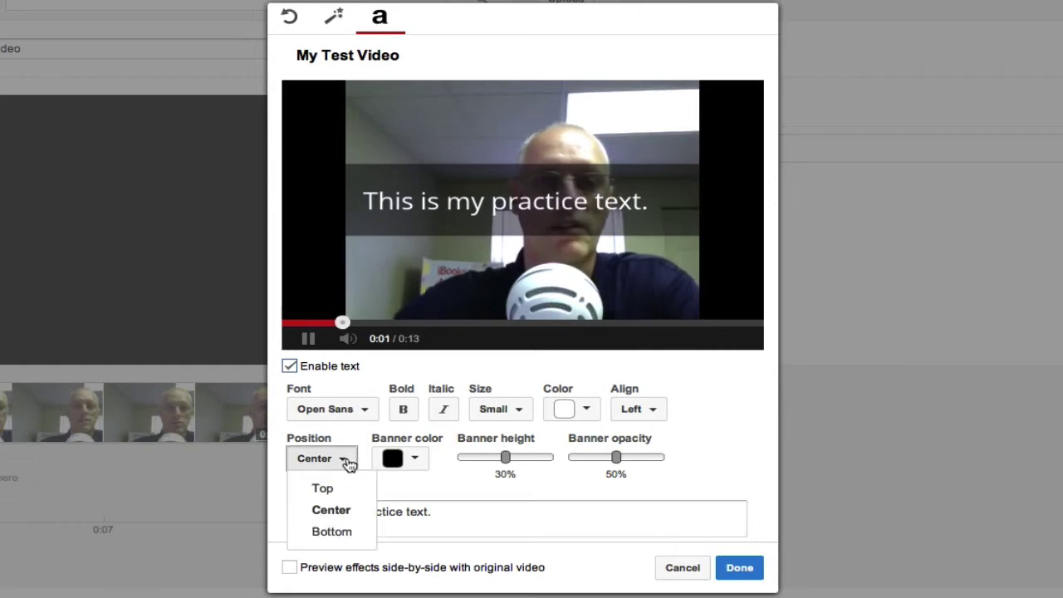
left_click(348, 489)
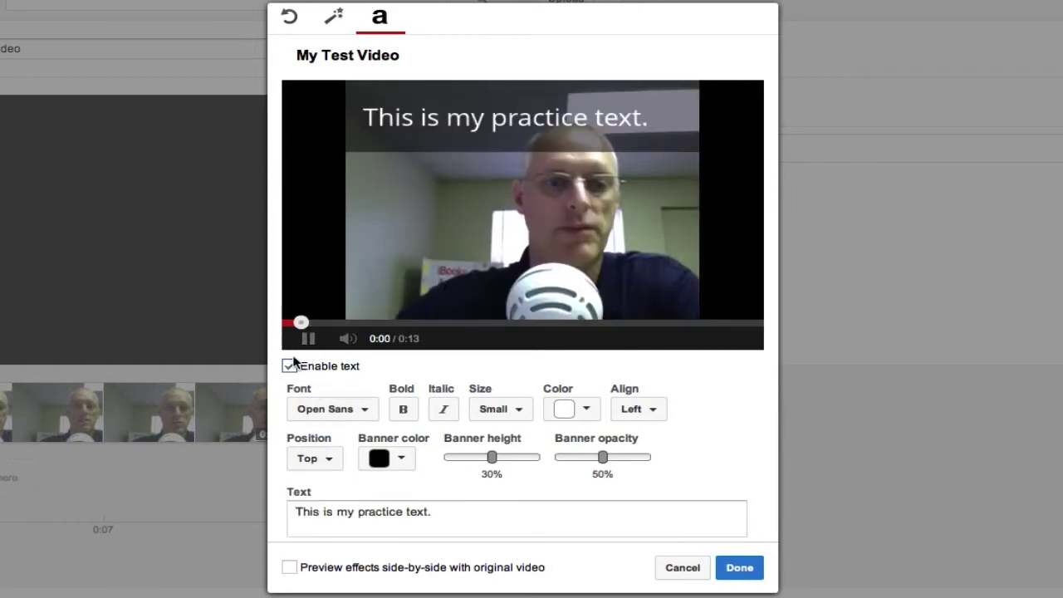
left_click(308, 340)
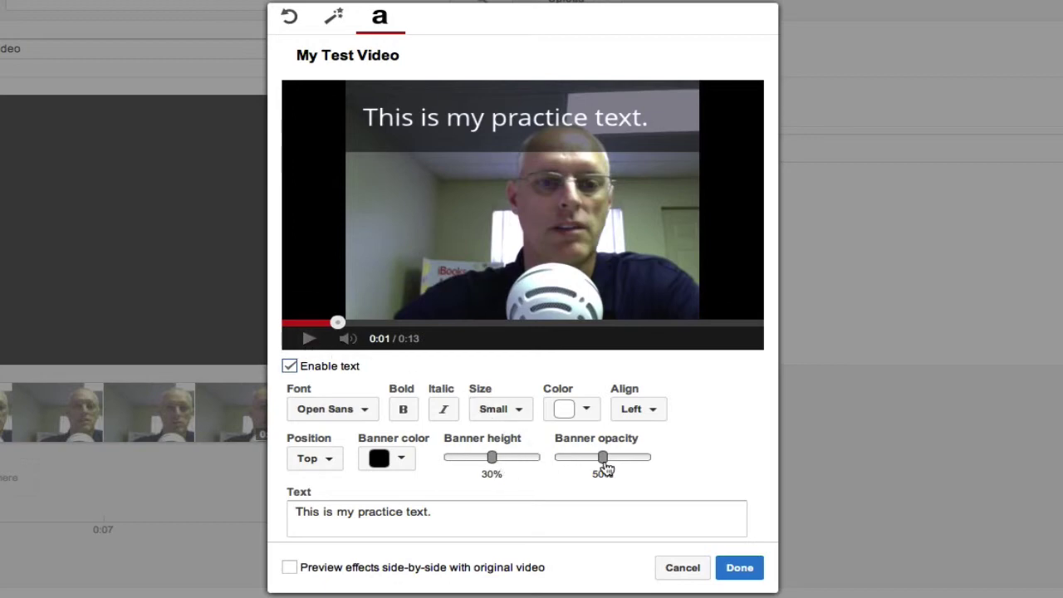
- Set the title text's alignment to Center and apply the text settings to the clip
left_click(653, 411)
left_click(657, 460)
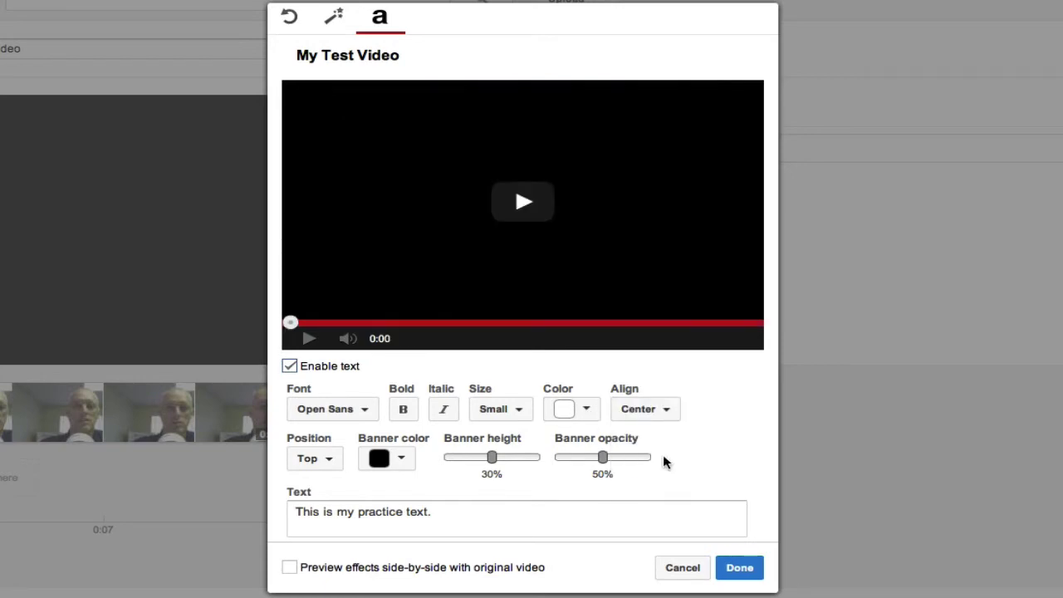
left_click(313, 339)
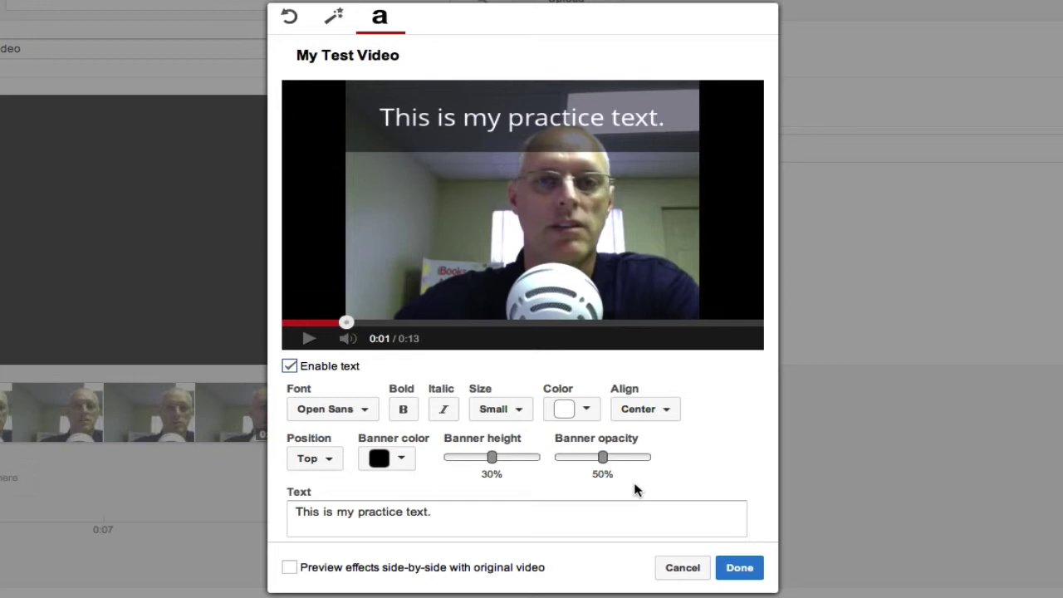
left_click(740, 570)
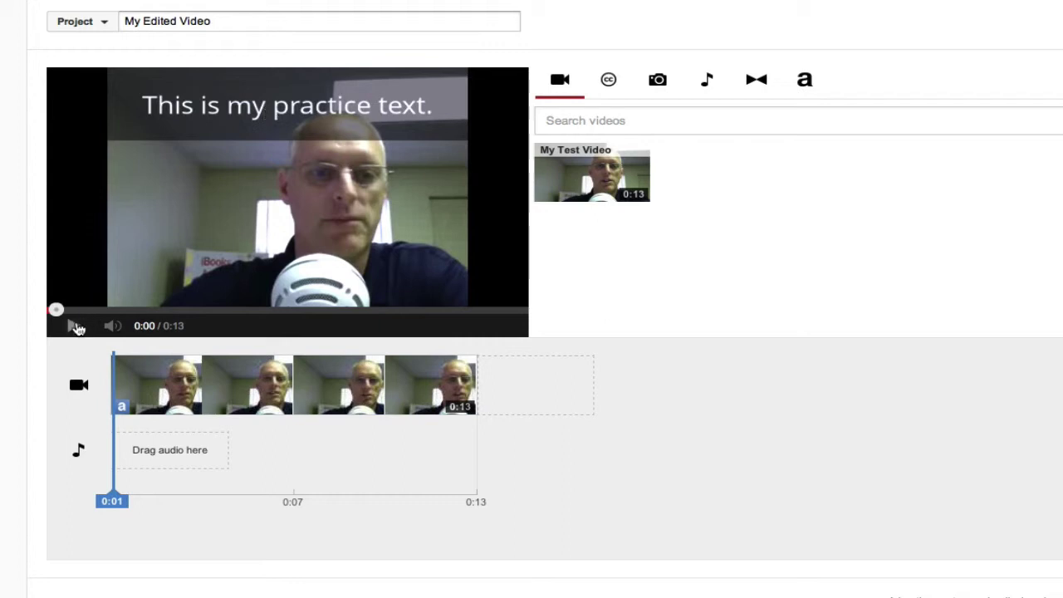
- Scrub the project preview across both timeline clips to check which part shows the title
left_click(73, 327)
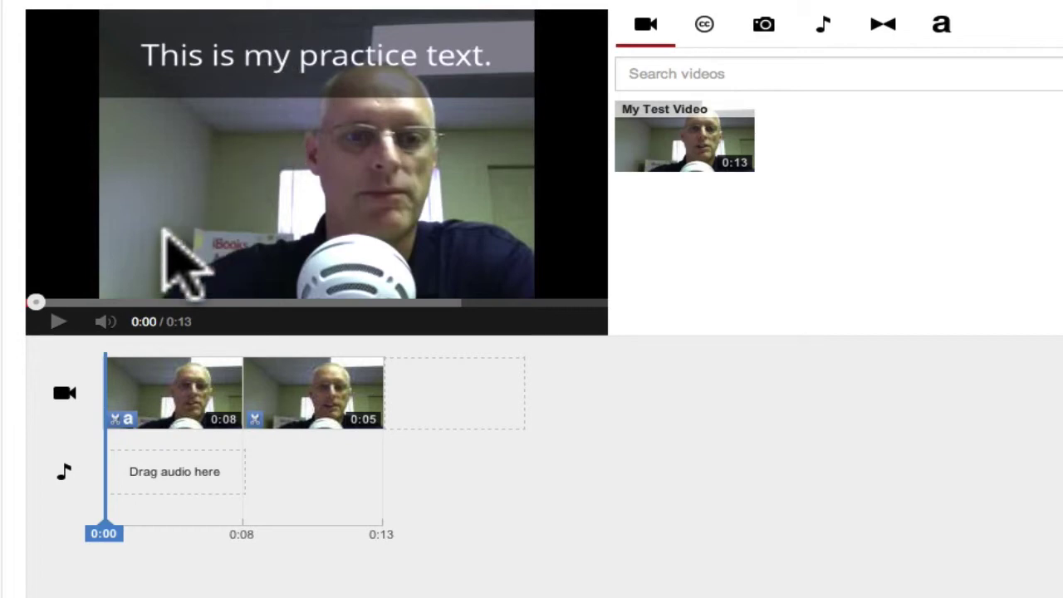
left_click_drag(37, 305, 264, 304)
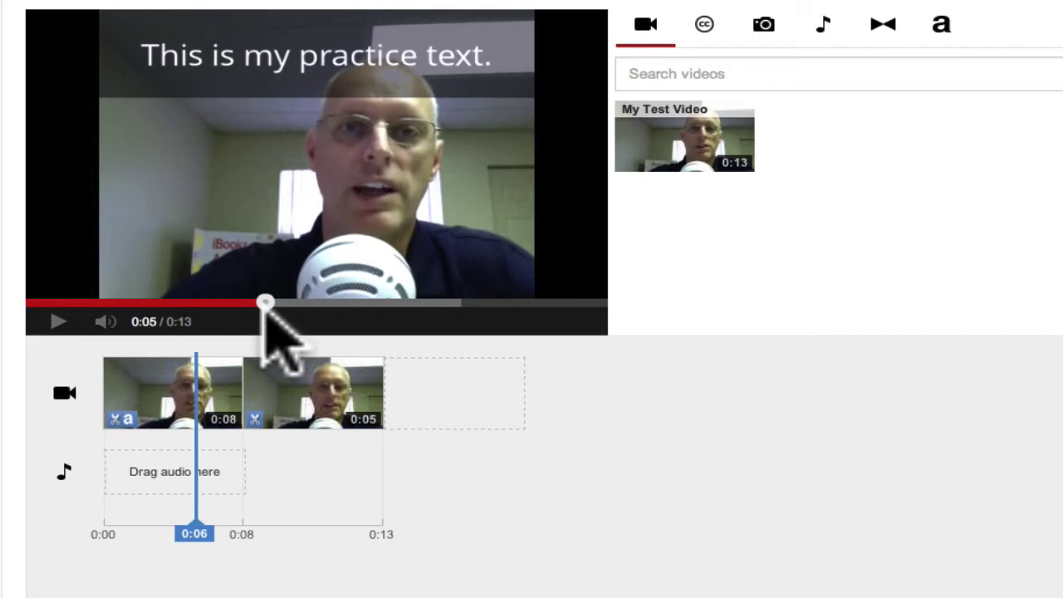
left_click_drag(265, 302, 346, 304)
mouse_move(125, 396)
mouse_move(330, 375)
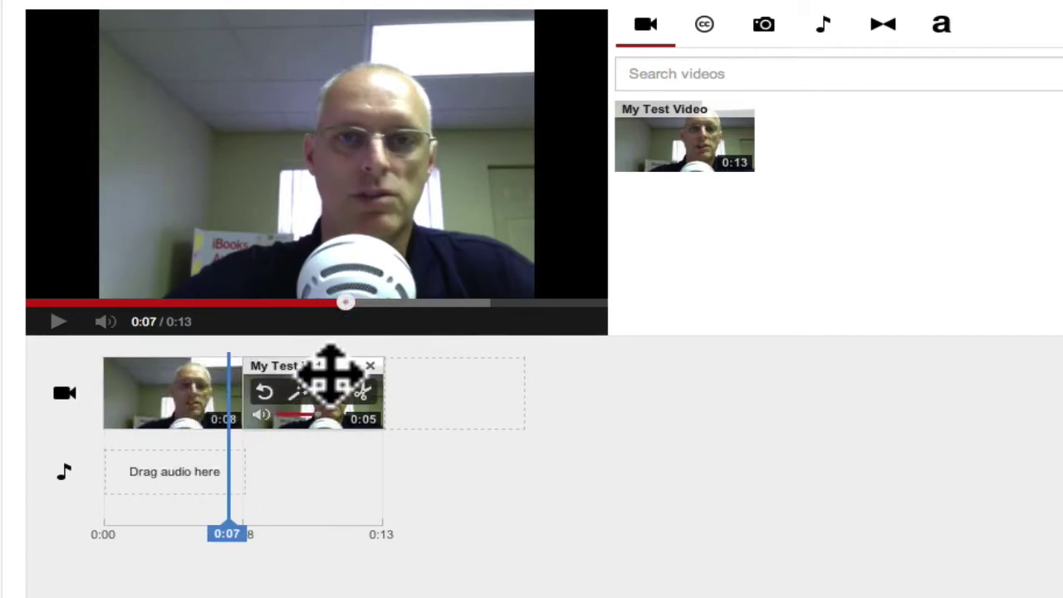
- Split the first timeline clip again at about 5 seconds
mouse_move(185, 383)
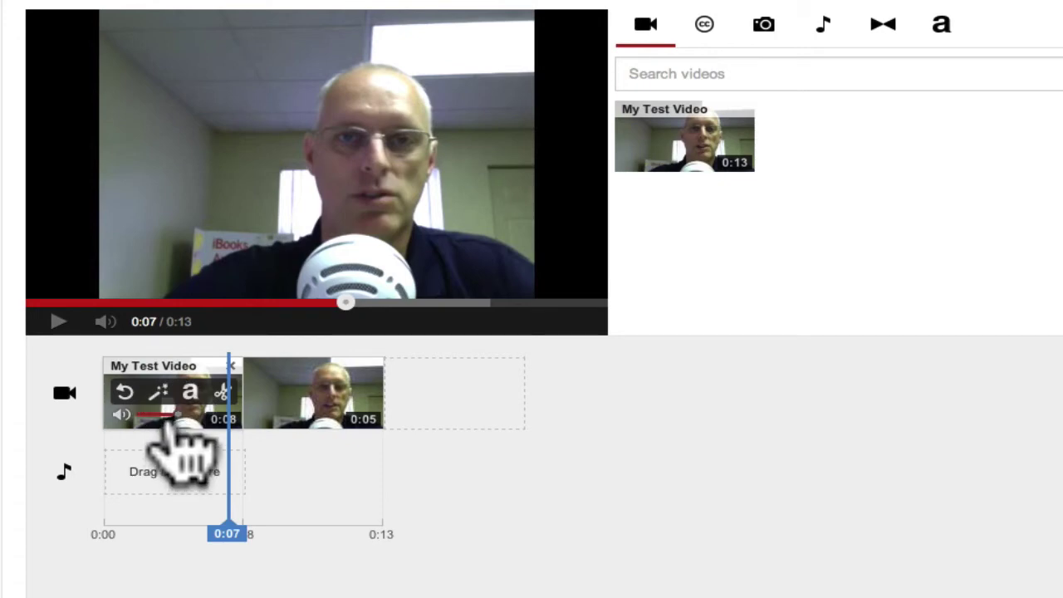
left_click(225, 392)
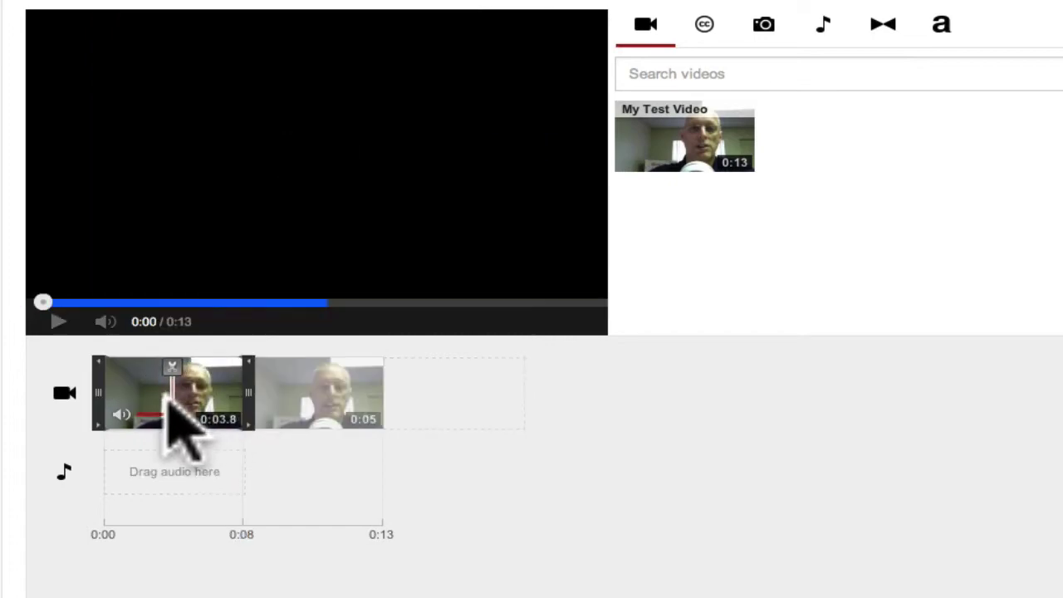
left_click_drag(127, 397, 195, 406)
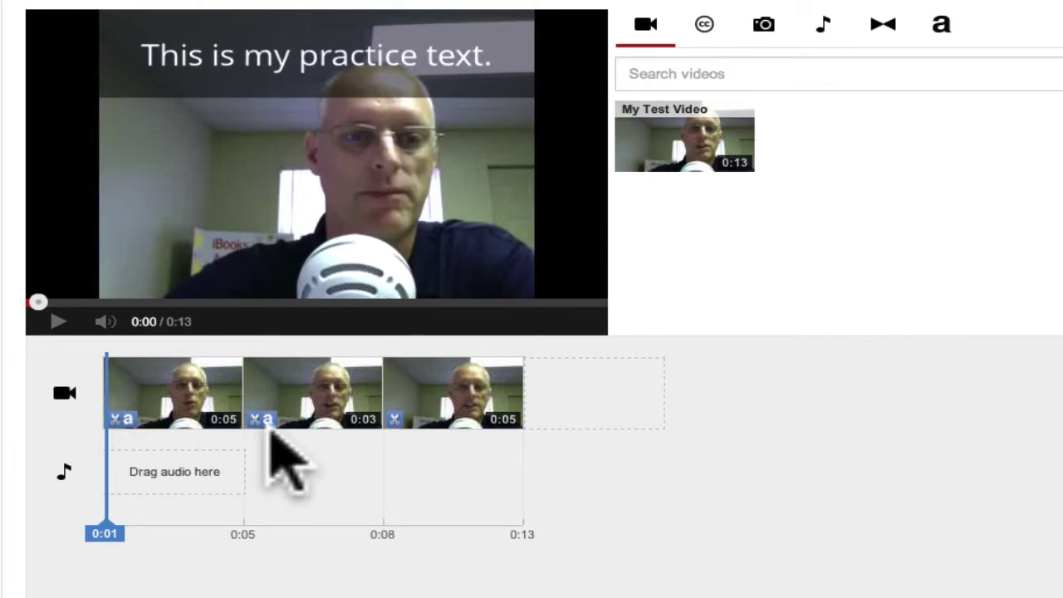
- Disable the text overlay on the middle timeline clip, save the change, and play the project to check the title's duration
mouse_move(272, 427)
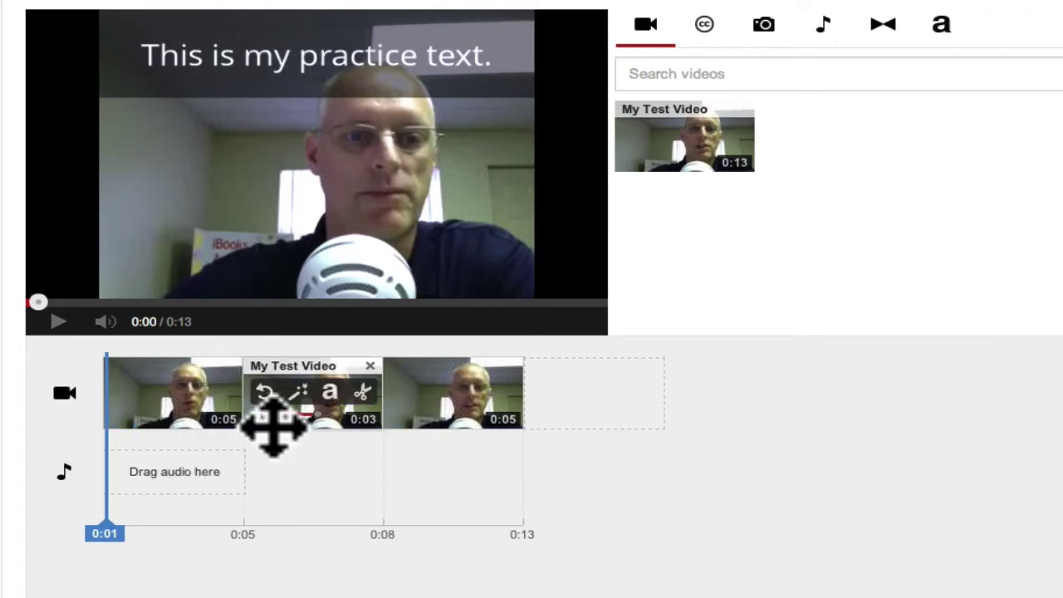
left_click(331, 396)
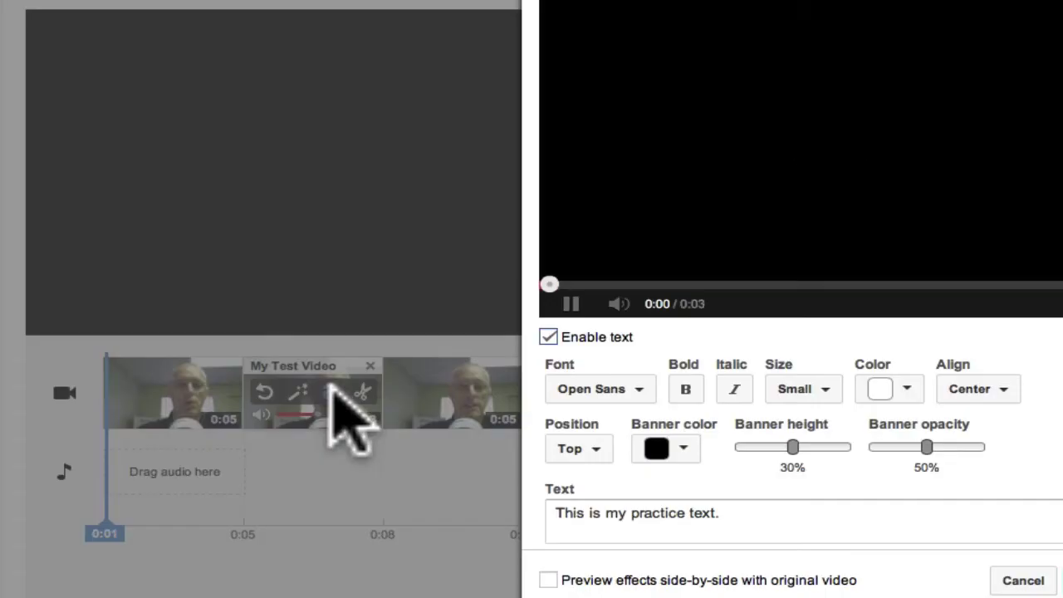
left_click(571, 304)
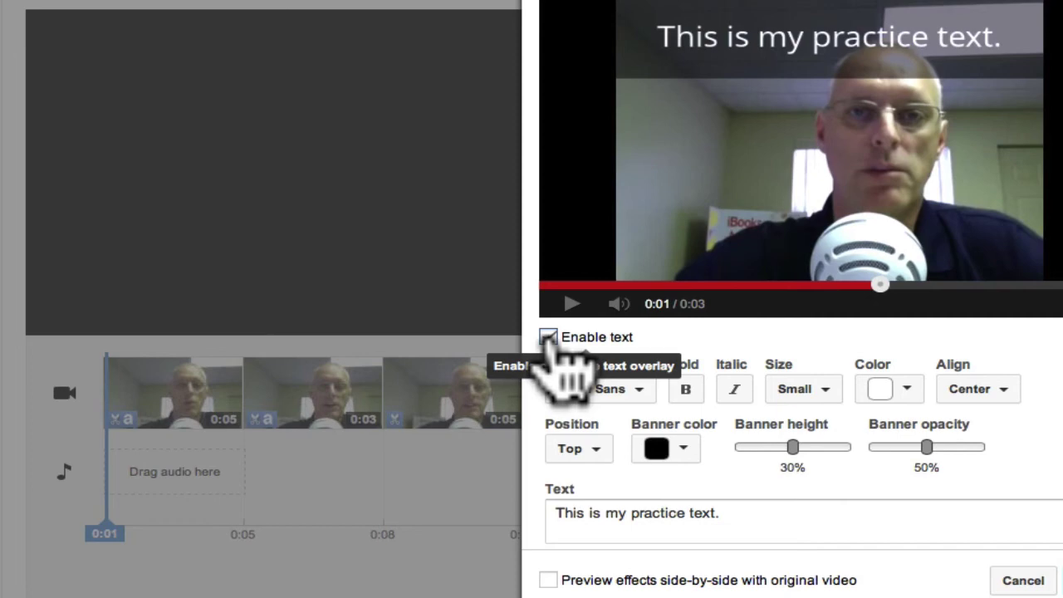
left_click(548, 337)
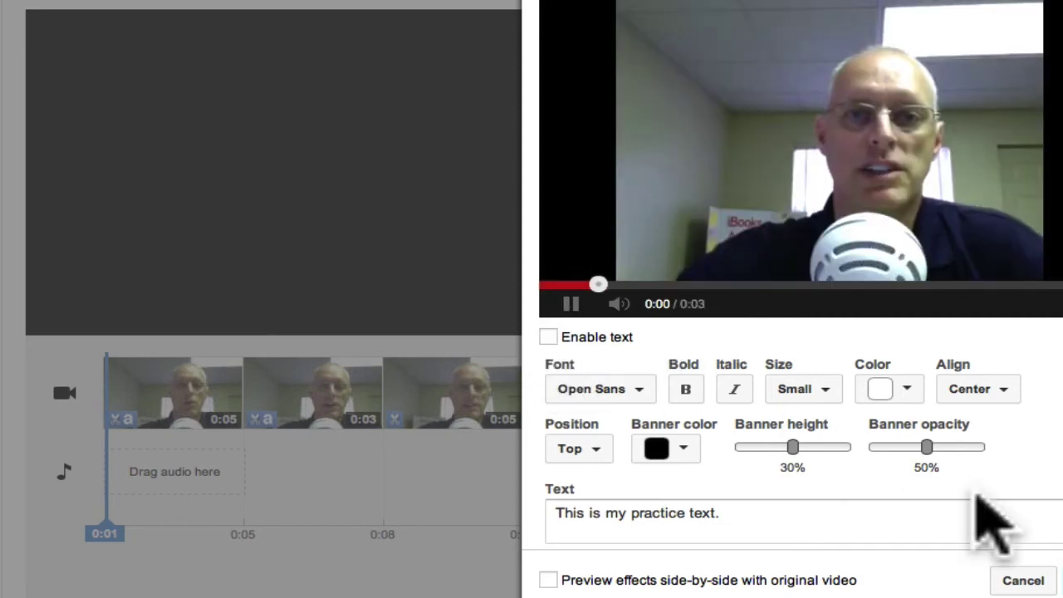
left_click(573, 304)
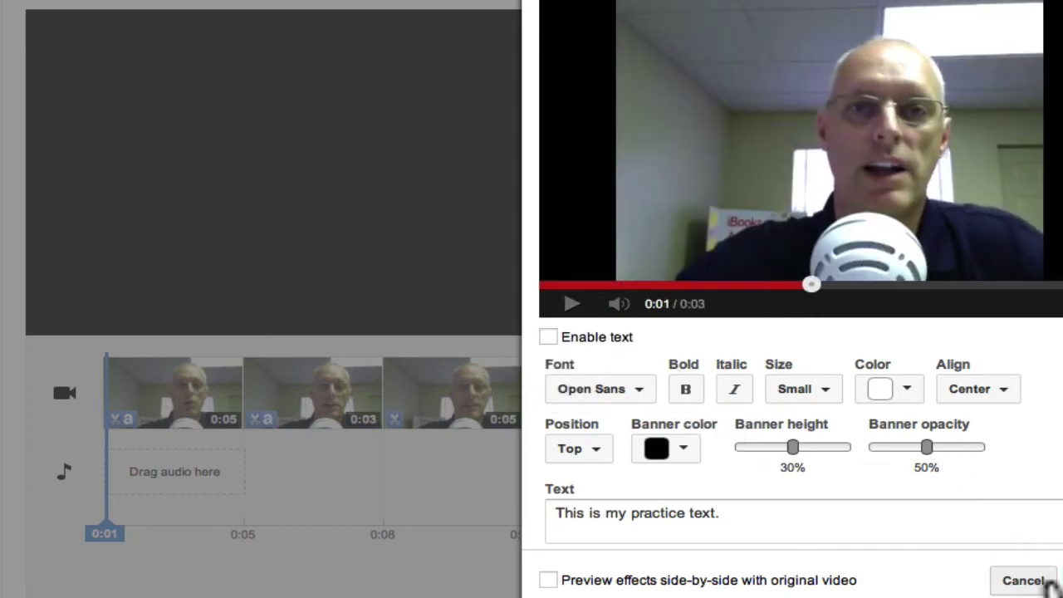
left_click(1024, 580)
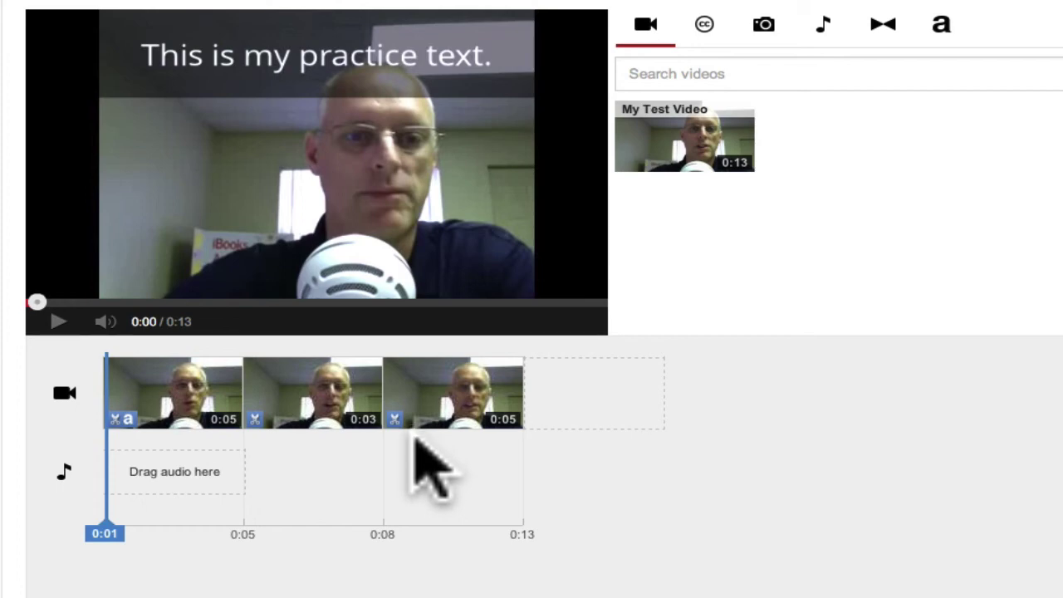
left_click(58, 322)
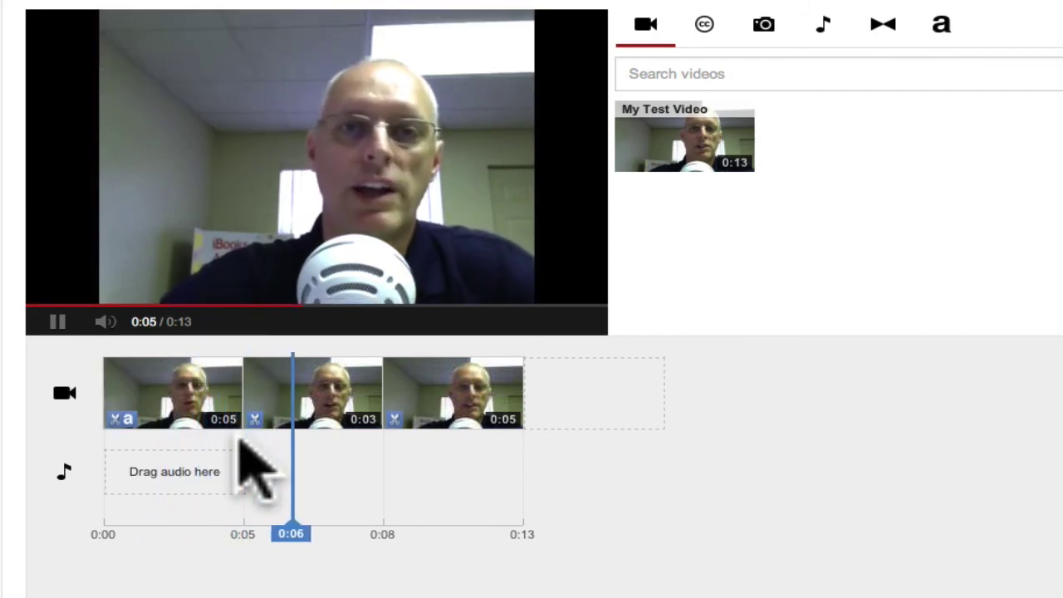
left_click(58, 324)
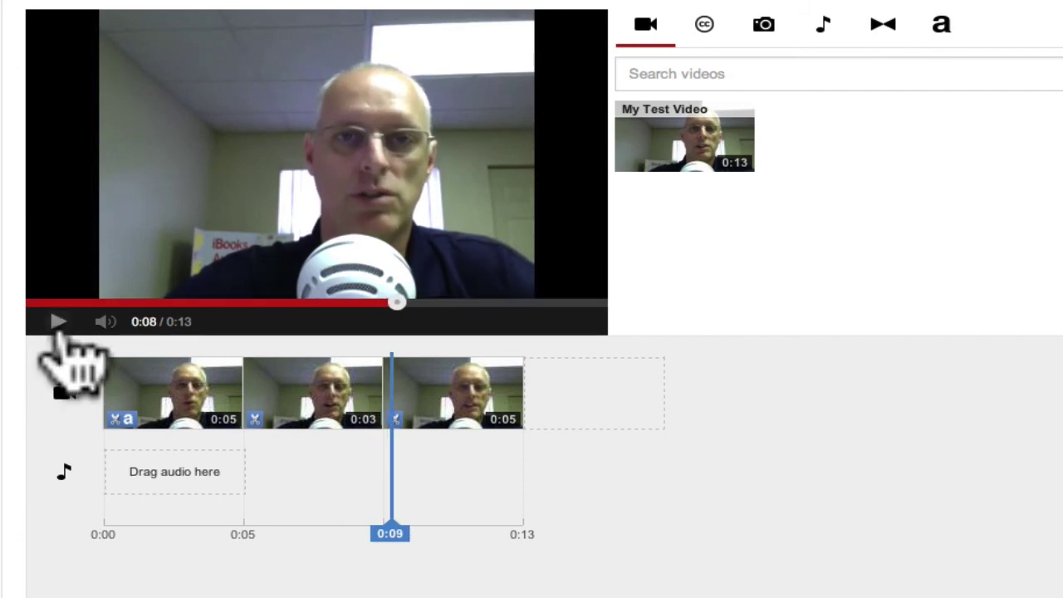